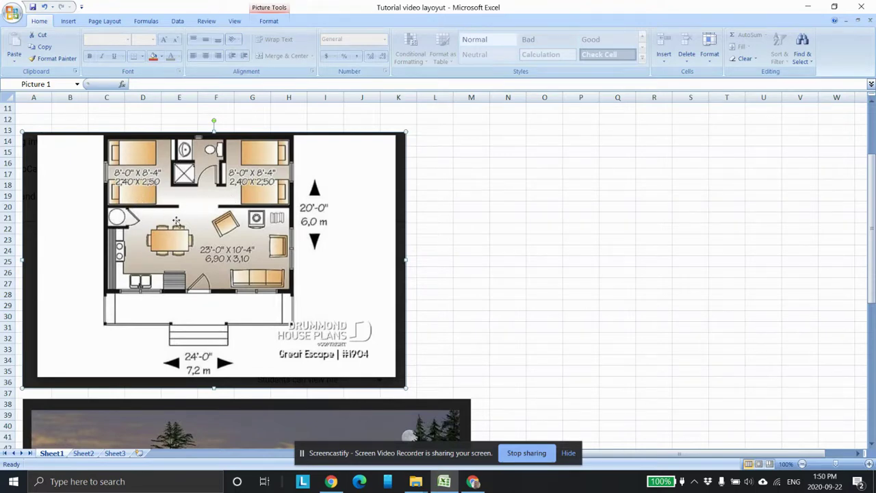
# Switch to the AutoCAD Web App in the browser, with the Tutorial 1.dwg floor plan in view.
pyautogui.click(473, 482)
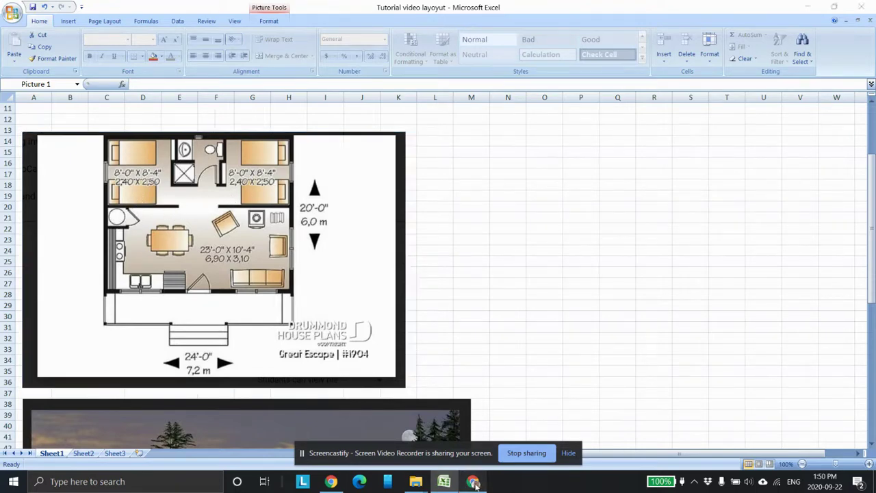
pyautogui.moveTo(414, 257); pyautogui.dragTo(485, 246, button='middle')
pyautogui.scroll(-2, 436, 232)
pyautogui.scroll(1, 503, 240)
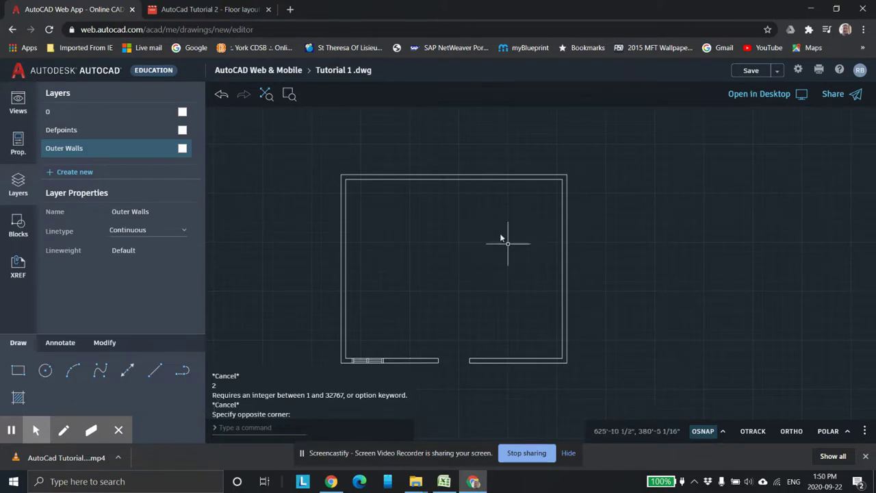
pyautogui.click(19, 397)
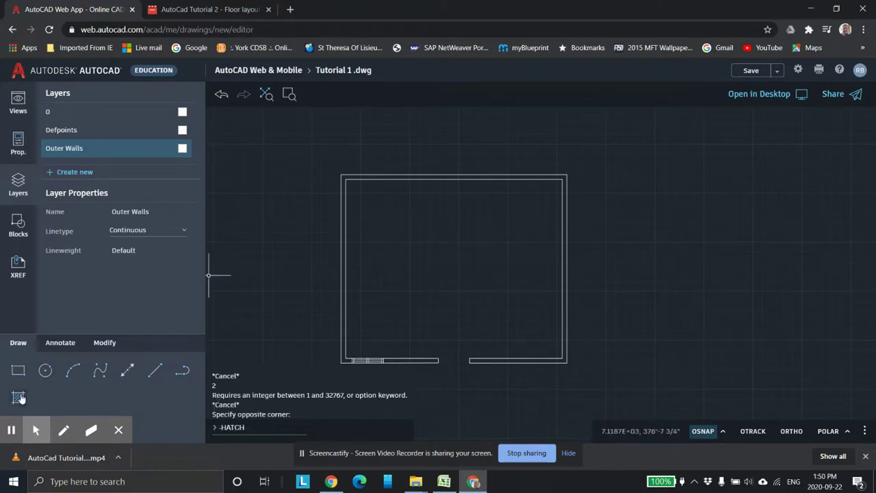
pyautogui.press('Escape')
pyautogui.rightClick(110, 152)
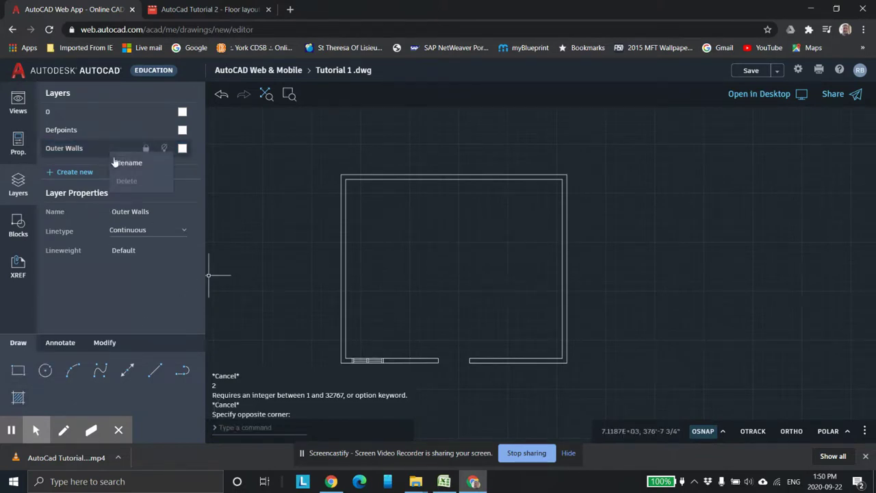
pyautogui.click(96, 158)
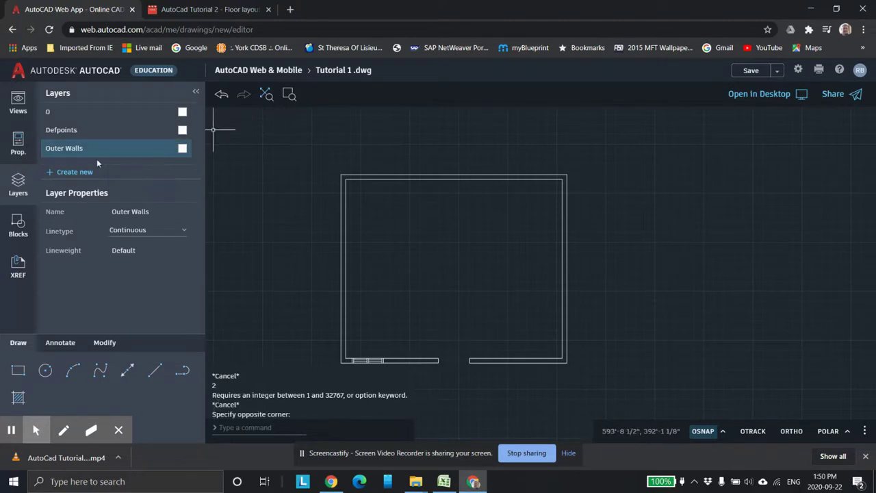
# Create a new layer named Hatching, set its colour to yellow and make it the current layer.
pyautogui.click(93, 171)
pyautogui.write('Hatching')
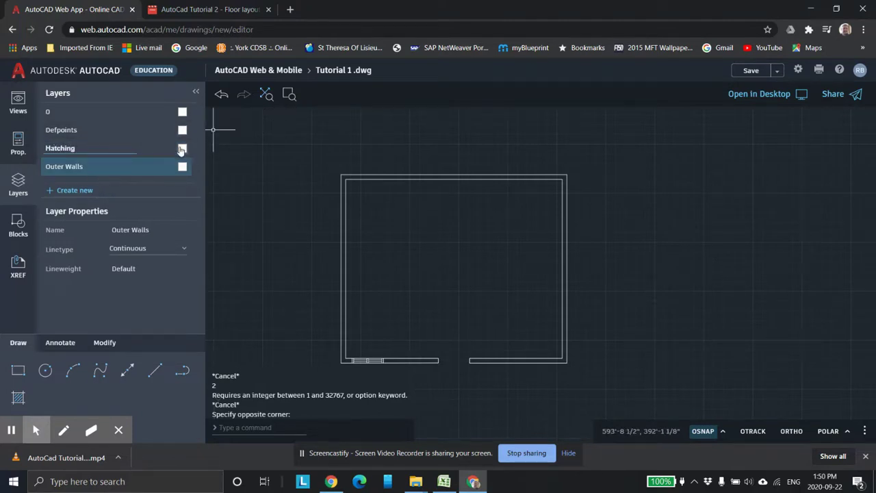
pyautogui.click(182, 148)
pyautogui.click(218, 191)
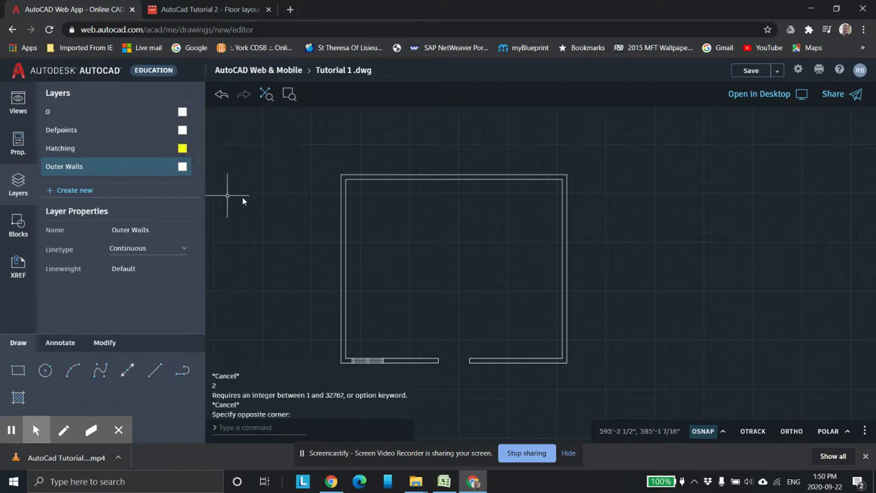
pyautogui.click(109, 149)
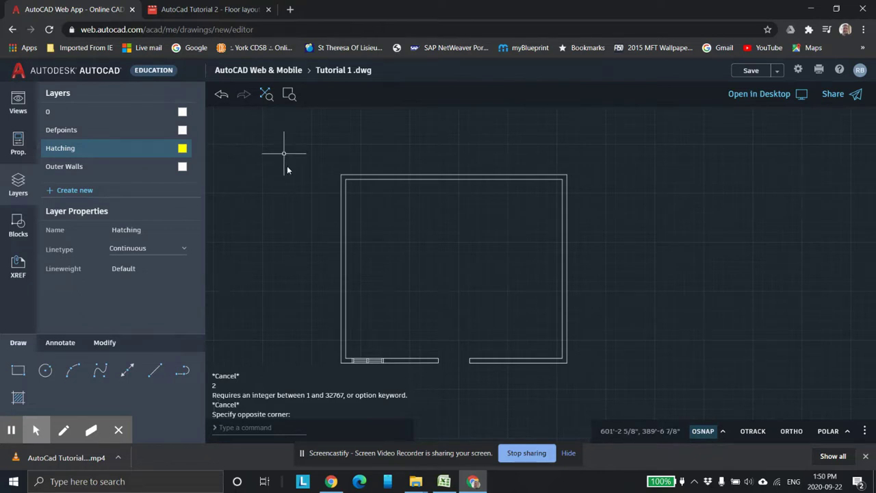
# Examine the outer wall outline at its corners and at the wall ends beside the door opening for closed boundaries.
pyautogui.click(18, 401)
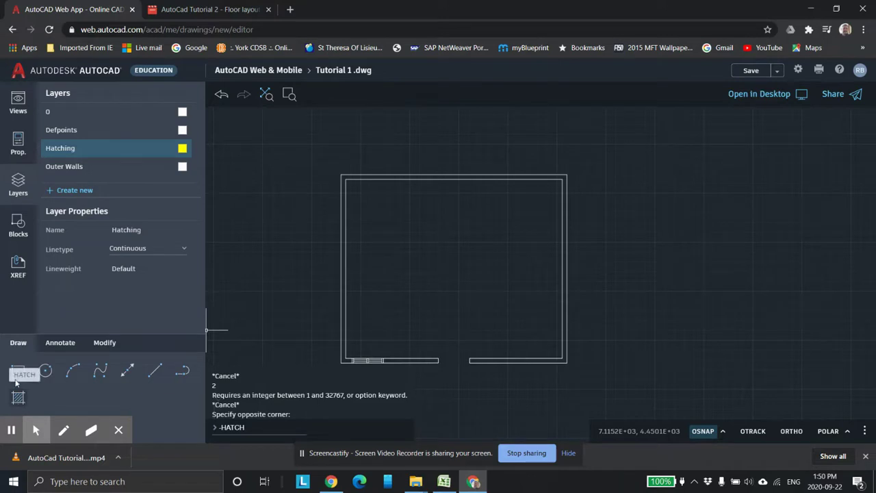
pyautogui.scroll(6, 343, 182)
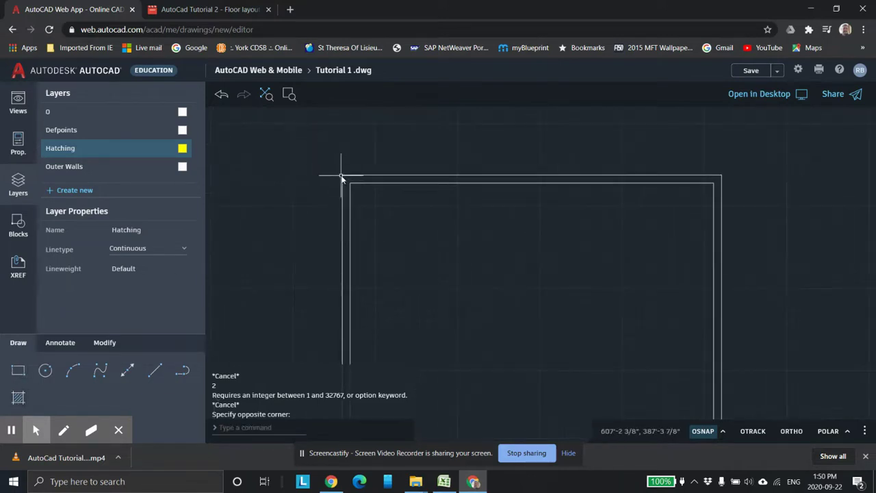
pyautogui.scroll(3, 342, 181)
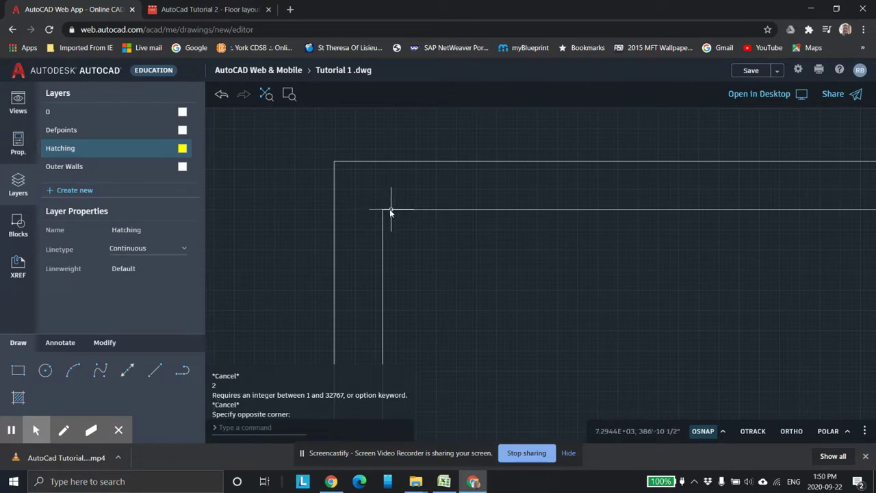
pyautogui.scroll(-10, 381, 205)
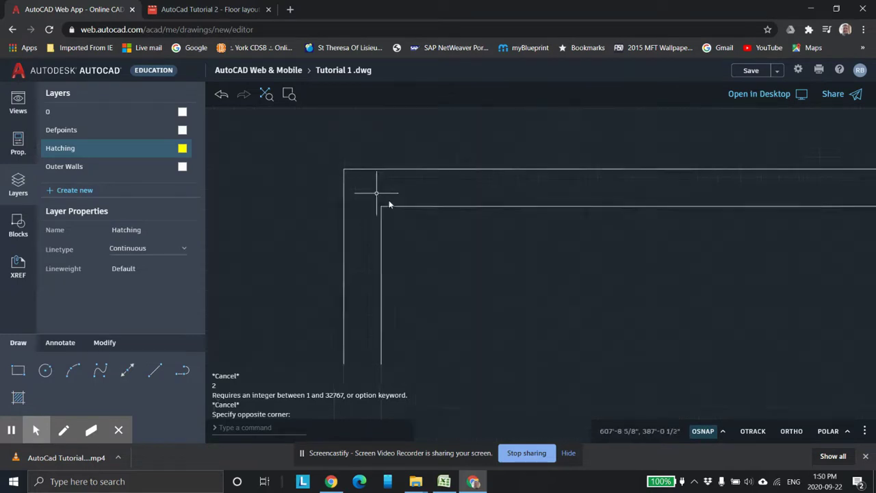
pyautogui.moveTo(505, 232); pyautogui.dragTo(480, 206, button='middle')
pyautogui.scroll(3, 481, 226)
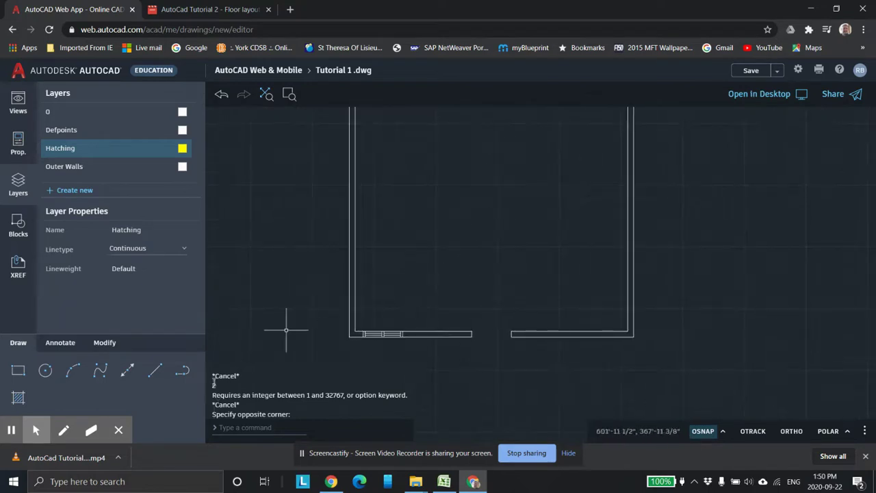
pyautogui.scroll(3, 484, 263)
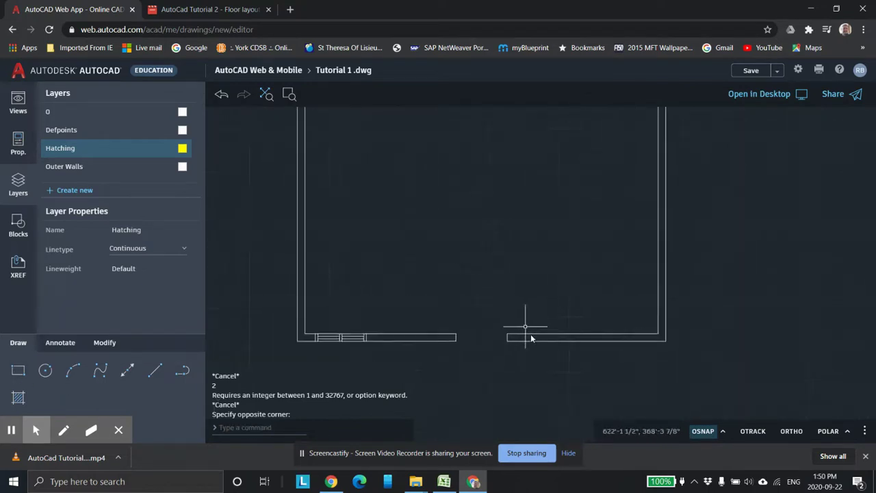
pyautogui.scroll(4, 442, 367)
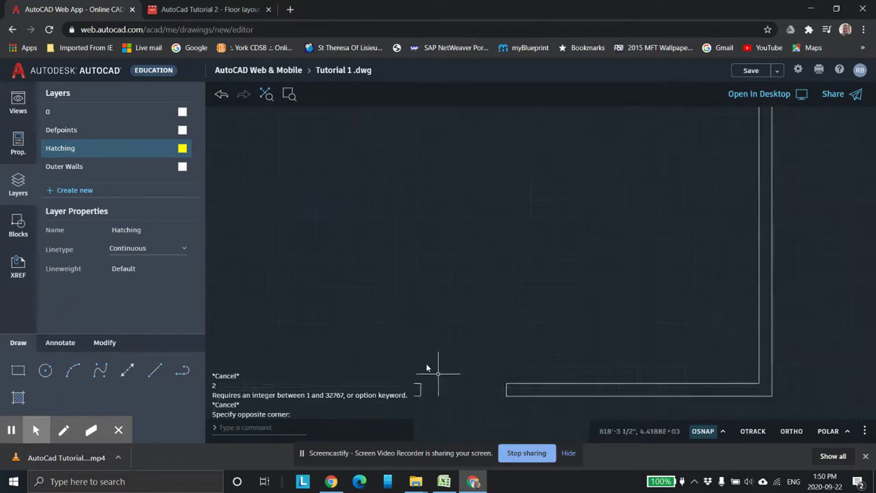
pyautogui.moveTo(444, 338); pyautogui.dragTo(443, 307, button='middle')
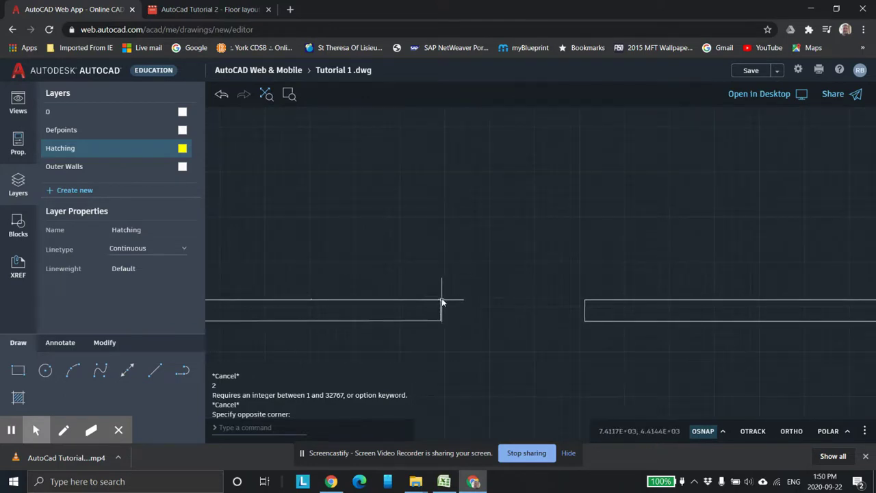
pyautogui.scroll(-6, 415, 205)
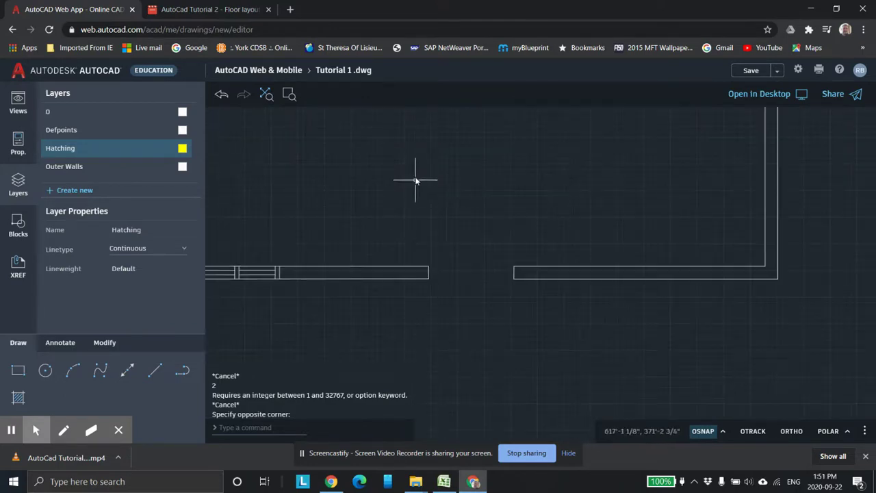
pyautogui.moveTo(466, 197); pyautogui.dragTo(440, 283, button='middle')
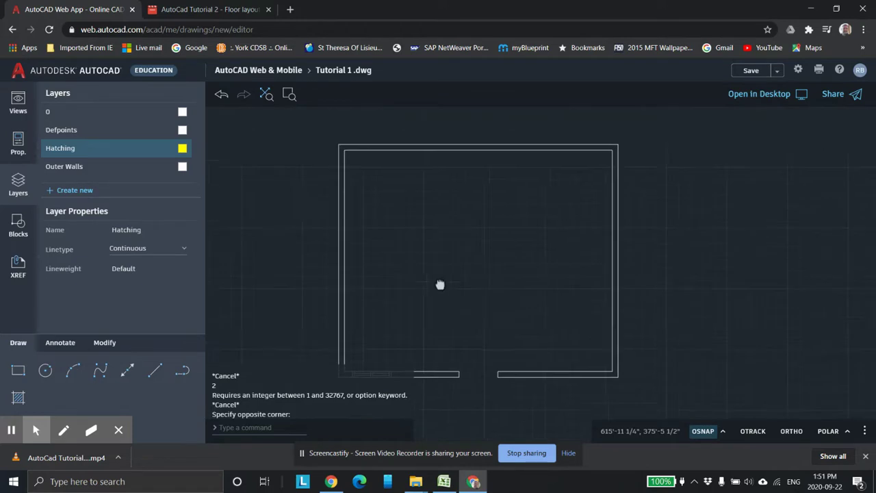
pyautogui.click(68, 372)
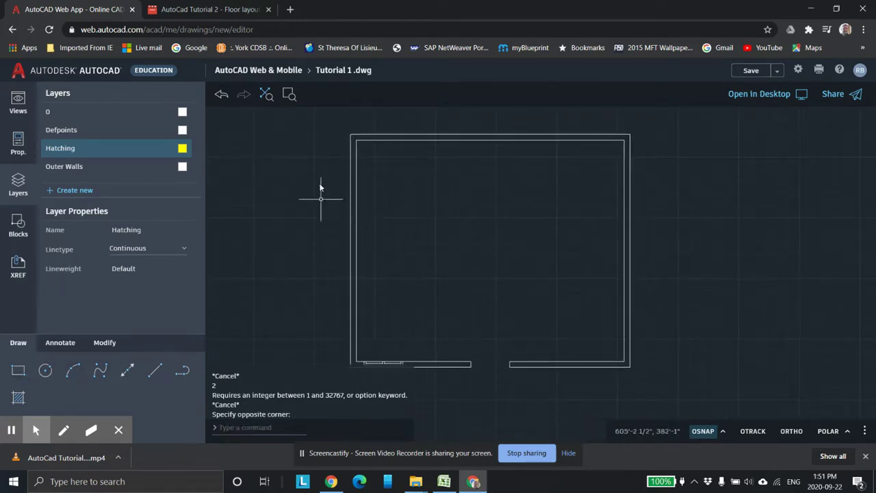
# Start a hatch and set its properties to a user-defined pattern with a 45 degree angle, 4" spacing and no double hatching.
pyautogui.click(20, 398)
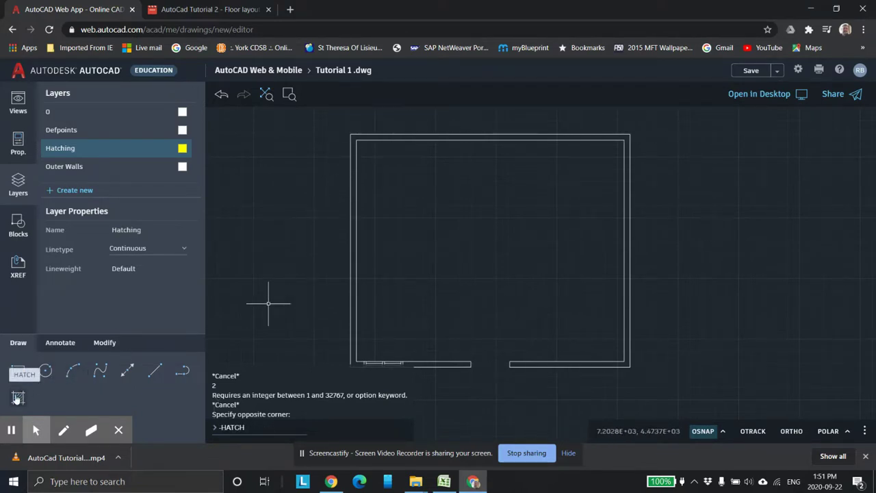
pyautogui.click(18, 398)
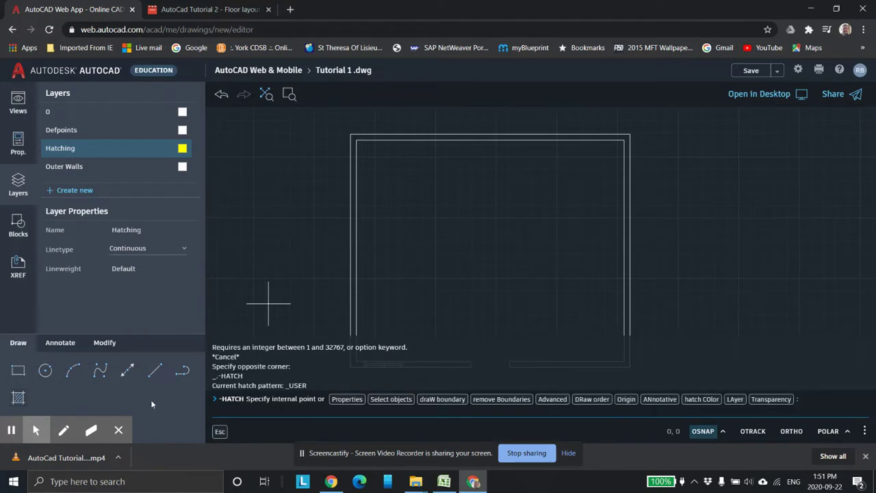
pyautogui.click(346, 399)
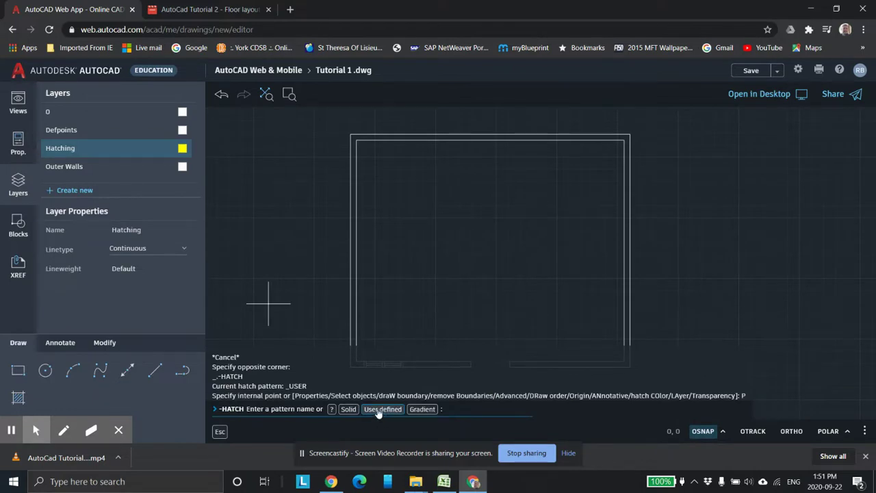
pyautogui.click(380, 409)
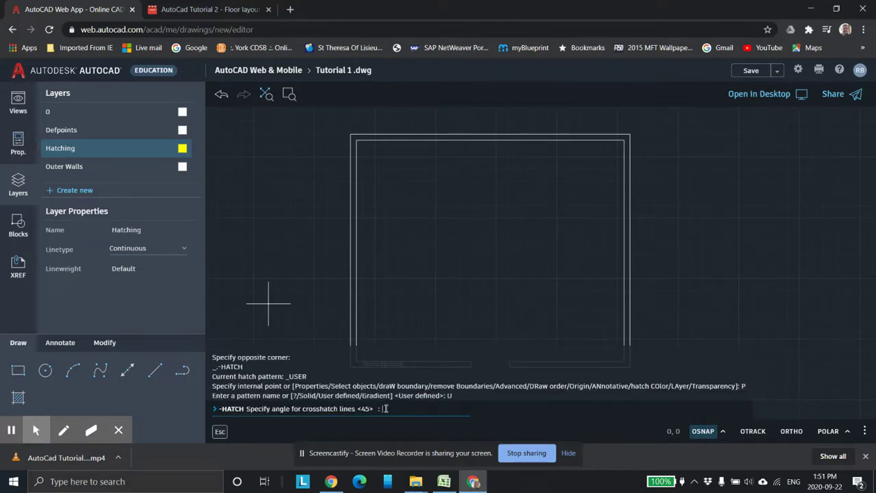
pyautogui.press('Return')
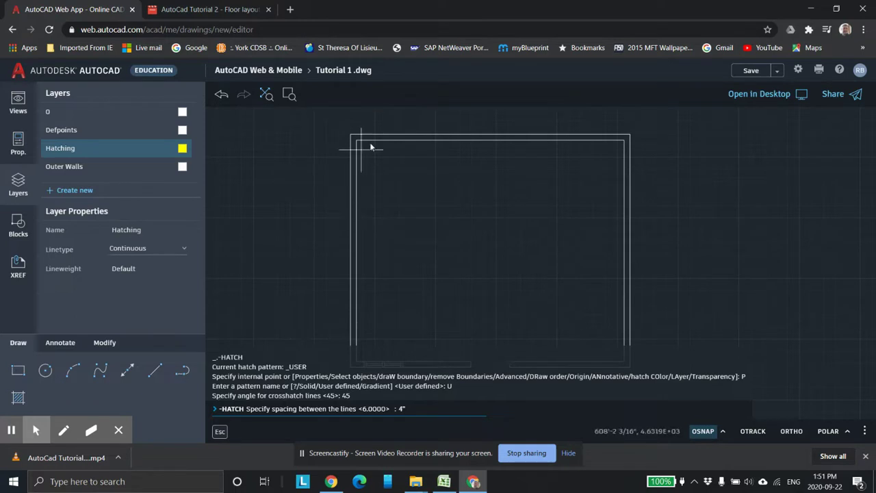
pyautogui.press('Return')
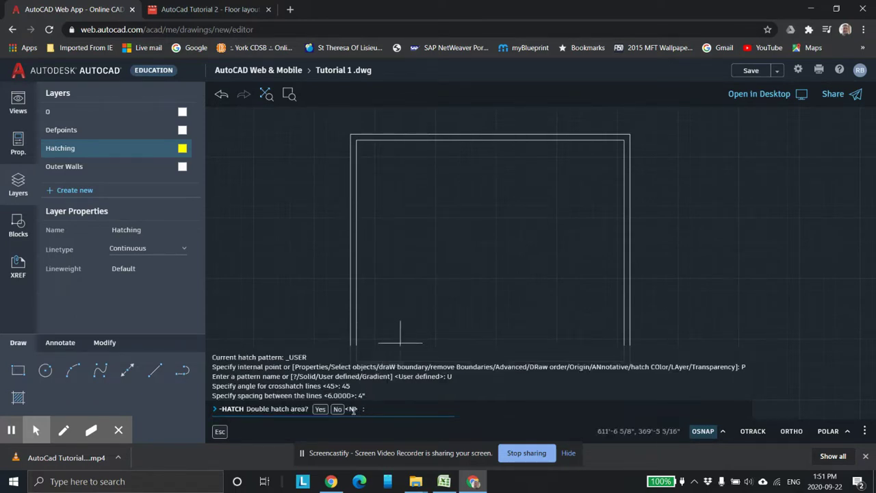
pyautogui.write('n')
pyautogui.press('Return')
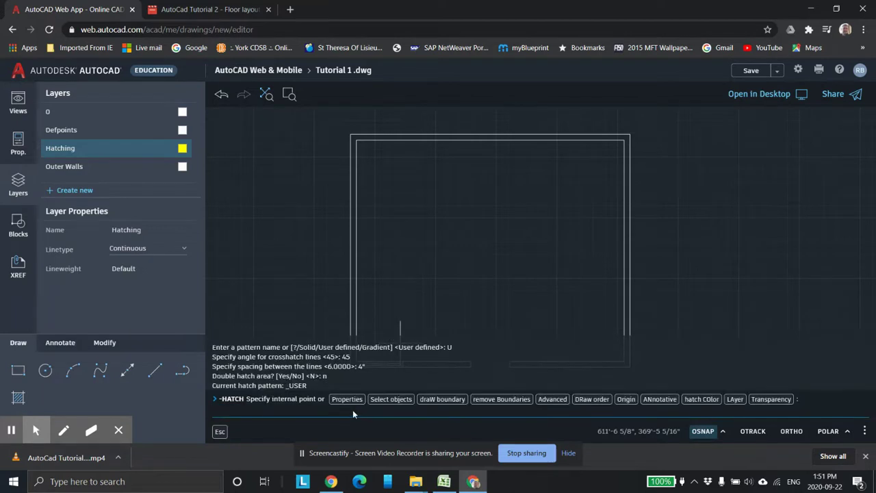
# Hatch the outer wall by picking a point between the two lines of the back wall.
pyautogui.scroll(-5, 487, 229)
pyautogui.moveTo(511, 209); pyautogui.dragTo(512, 194, button='middle')
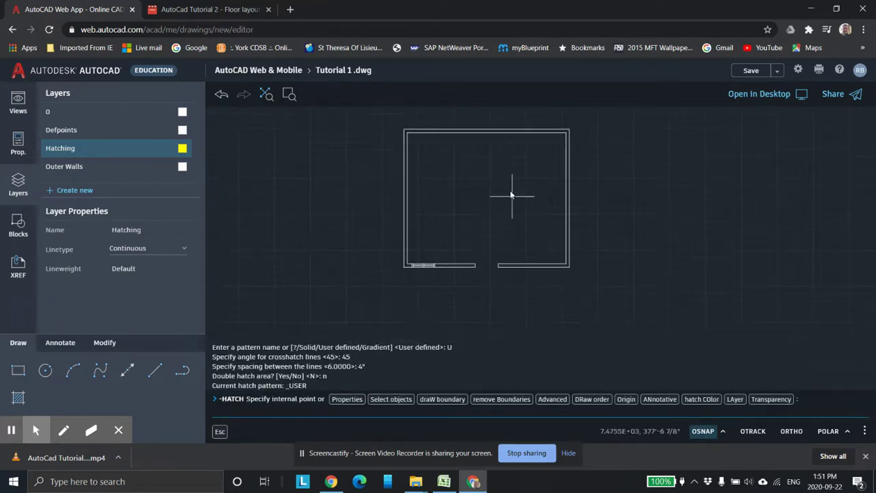
pyautogui.scroll(3, 507, 134)
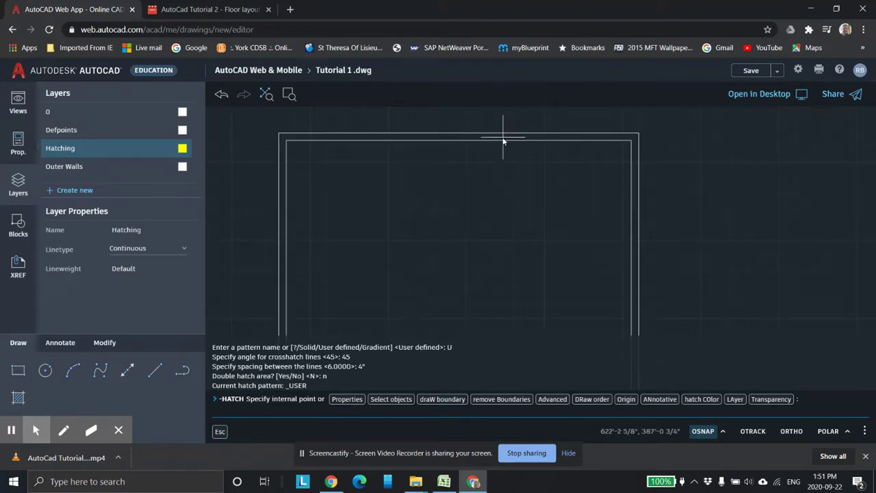
pyautogui.click(508, 136)
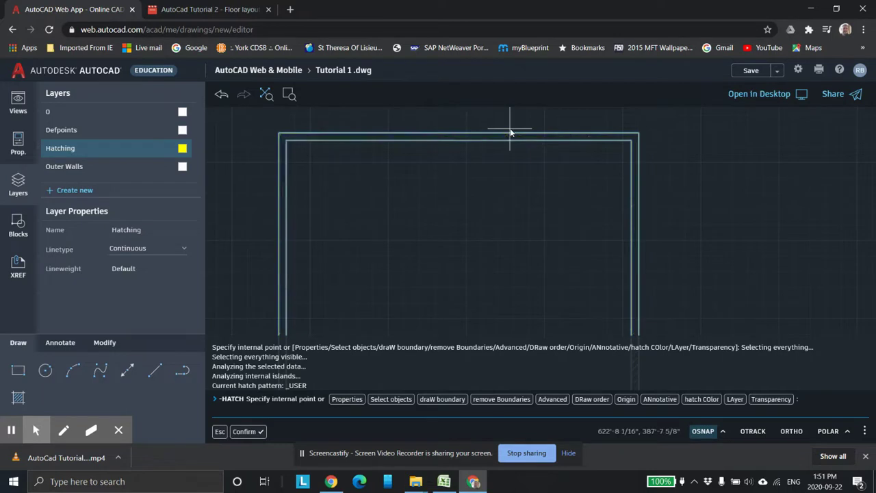
pyautogui.press('Return')
pyautogui.scroll(-5, 445, 237)
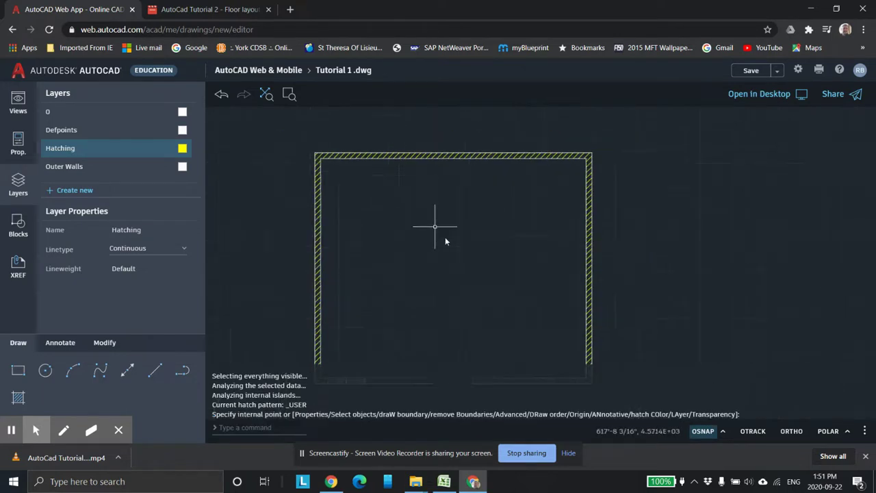
pyautogui.scroll(1, 442, 253)
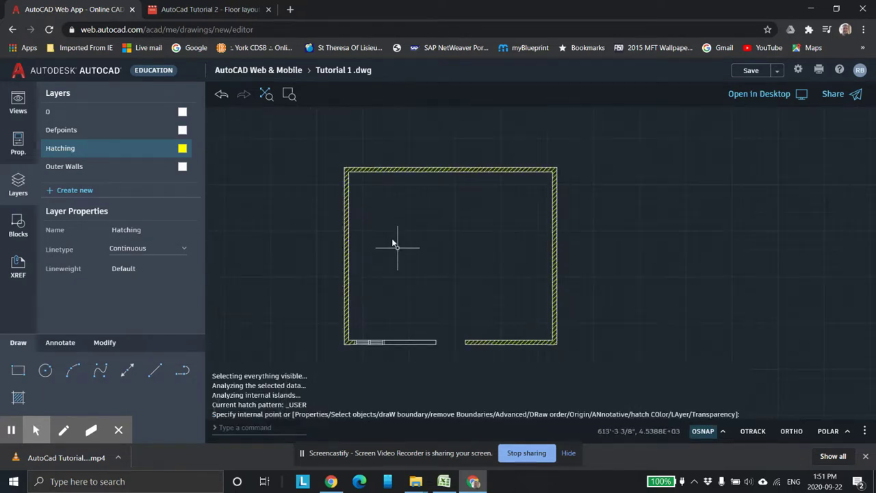
pyautogui.scroll(2, 397, 240)
pyautogui.moveTo(396, 239)
pyautogui.mouseDown(button='middle')
pyautogui.moveTo(381, 191)
pyautogui.moveTo(406, 234)
pyautogui.mouseUp(button='middle')
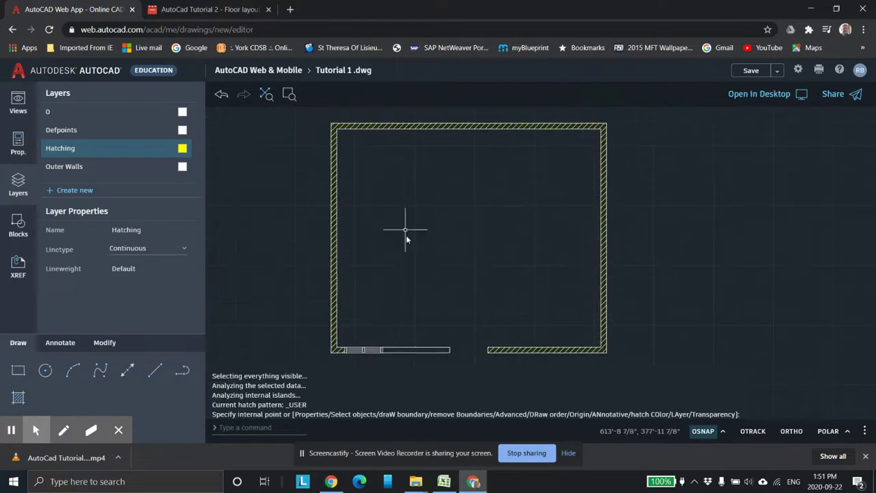
pyautogui.scroll(2, 412, 286)
pyautogui.moveTo(475, 196); pyautogui.dragTo(493, 260, button='middle')
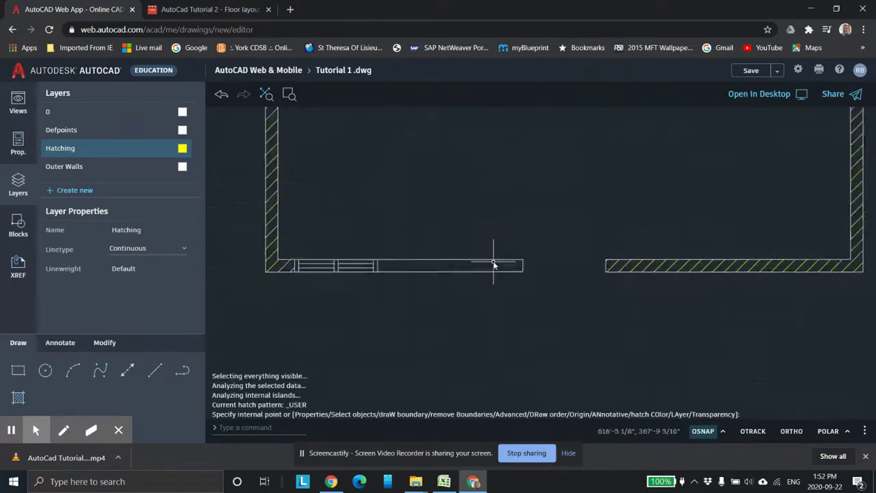
pyautogui.scroll(1, 479, 279)
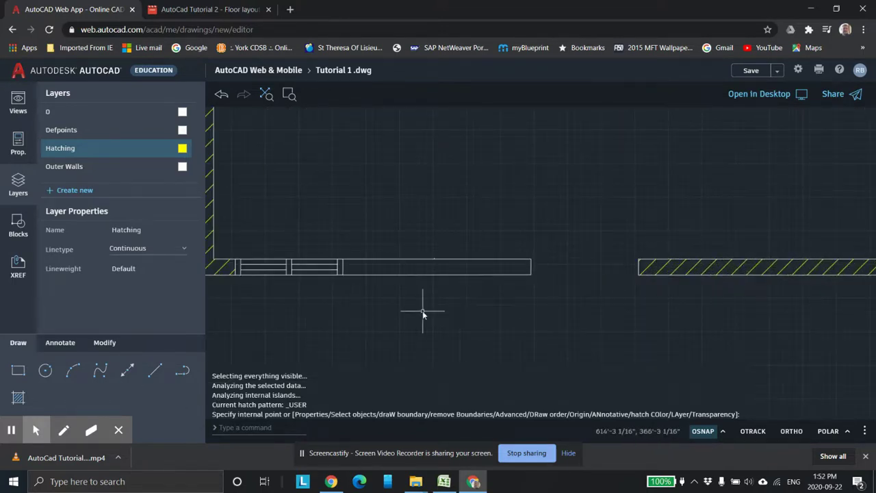
pyautogui.click(433, 271)
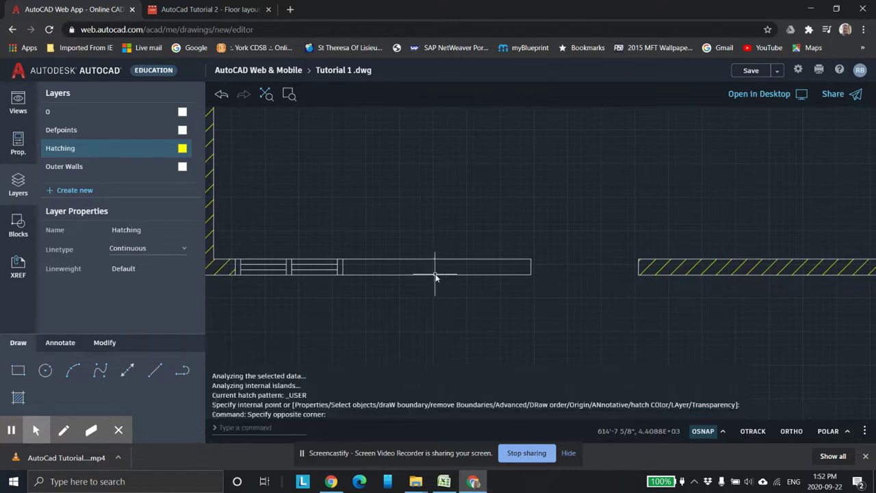
pyautogui.press('Return')
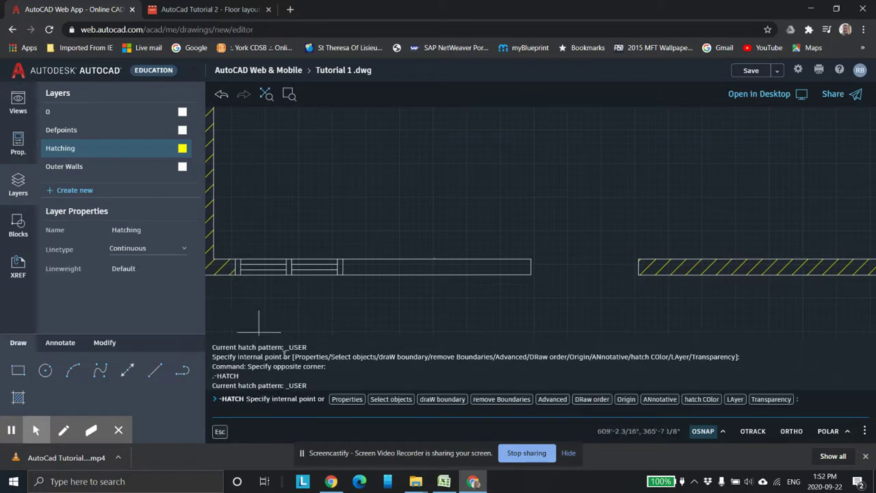
pyautogui.press('Escape')
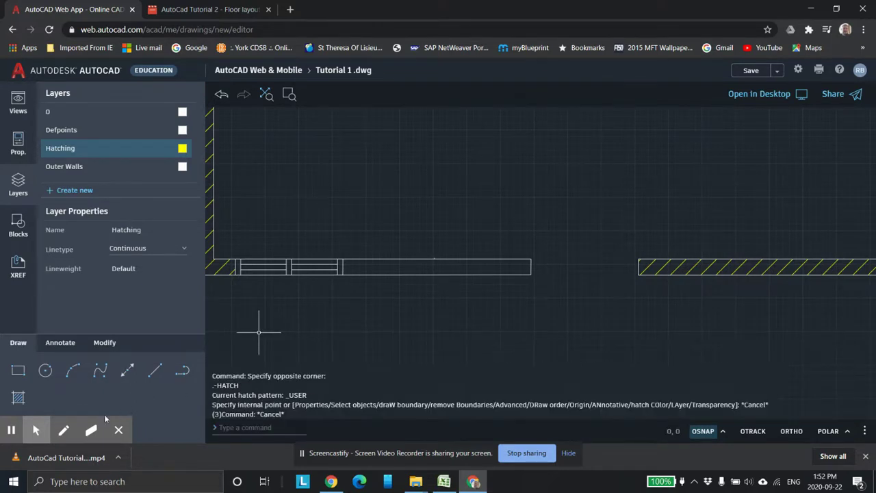
pyautogui.press('Escape')
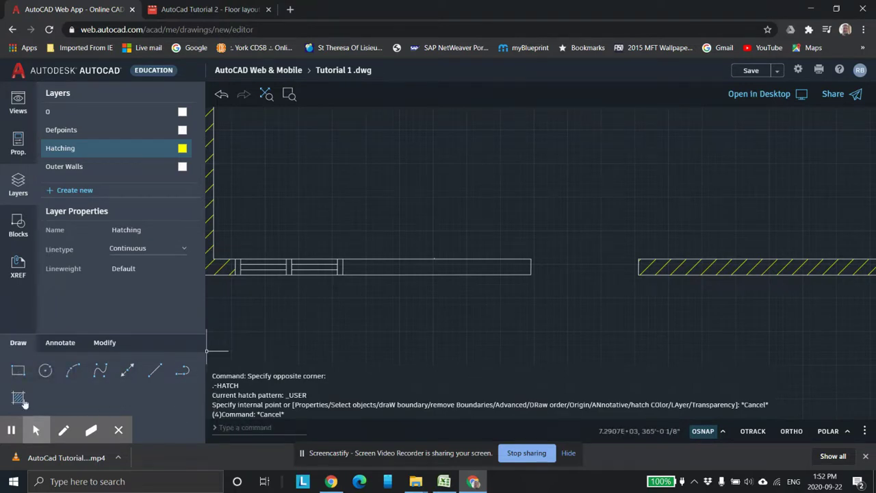
# Start a hatch with a user-defined pattern, 45 degree angle, 4" spacing and no double hatching.
pyautogui.click(19, 399)
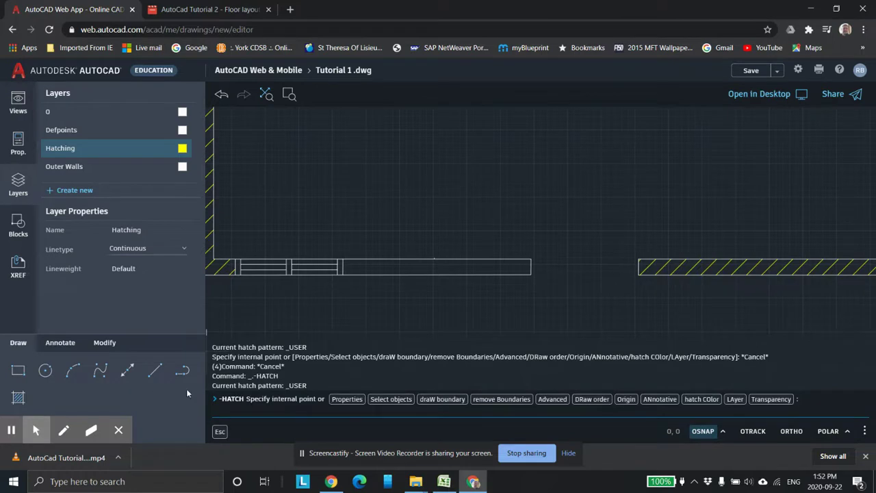
pyautogui.click(349, 400)
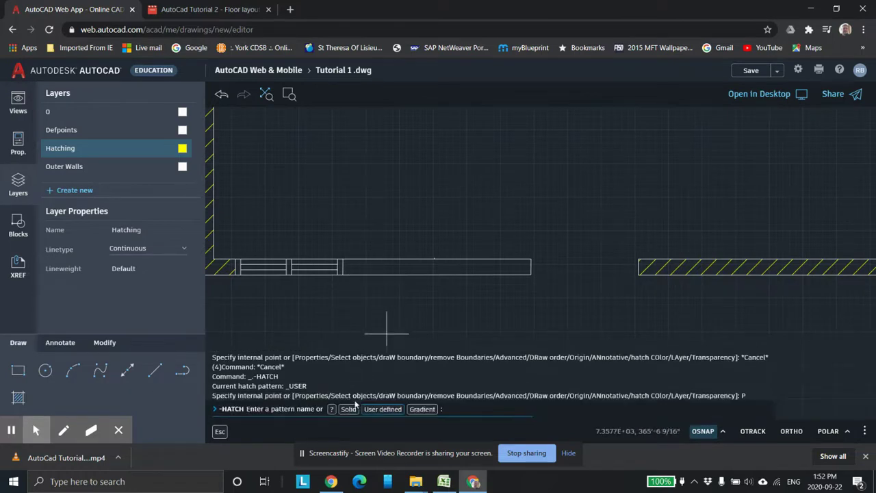
pyautogui.click(383, 409)
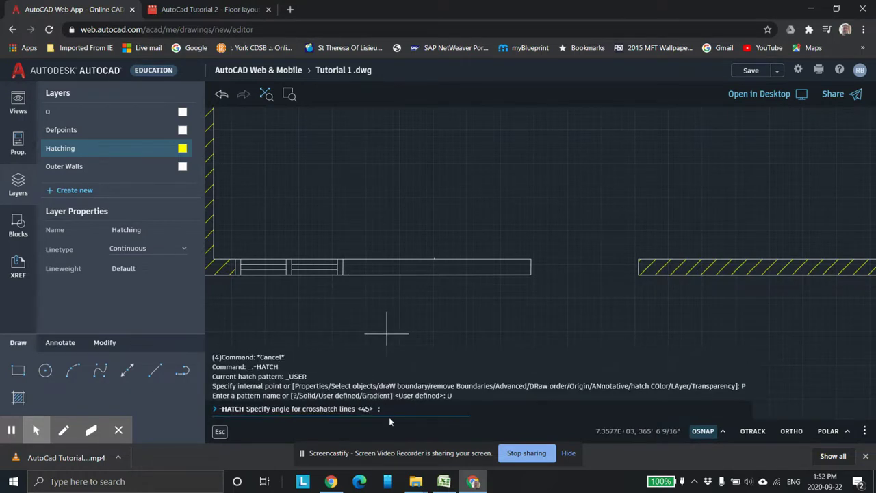
pyautogui.press('Return')
pyautogui.press('Return')
pyautogui.press('Return')
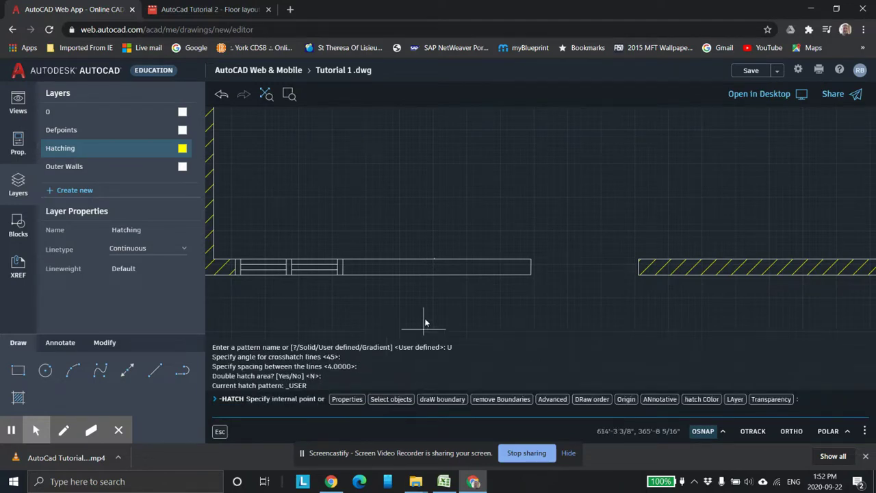
# Hatch the front wall segment between the window and the door opening by picking a point inside it.
pyautogui.click(430, 265)
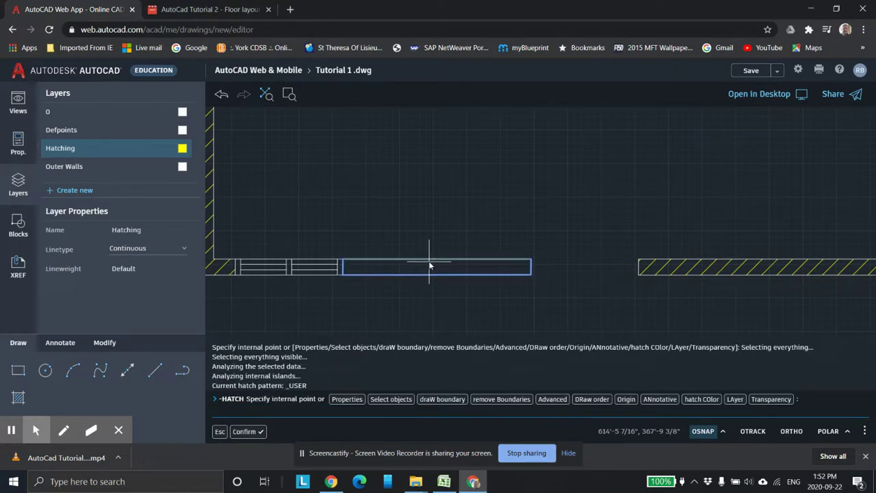
pyautogui.scroll(1, 504, 244)
pyautogui.scroll(-6, 532, 232)
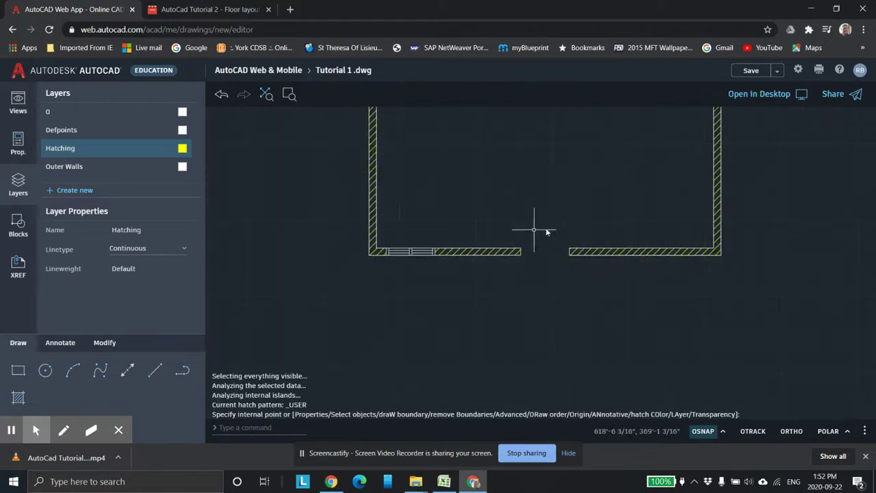
pyautogui.moveTo(566, 238); pyautogui.dragTo(546, 319, button='middle')
pyautogui.scroll(-1, 486, 157)
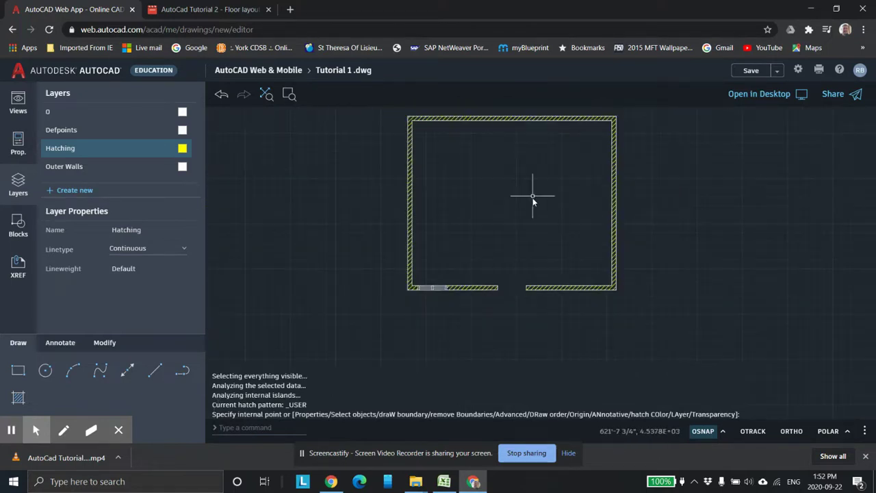
pyautogui.scroll(-1, 510, 231)
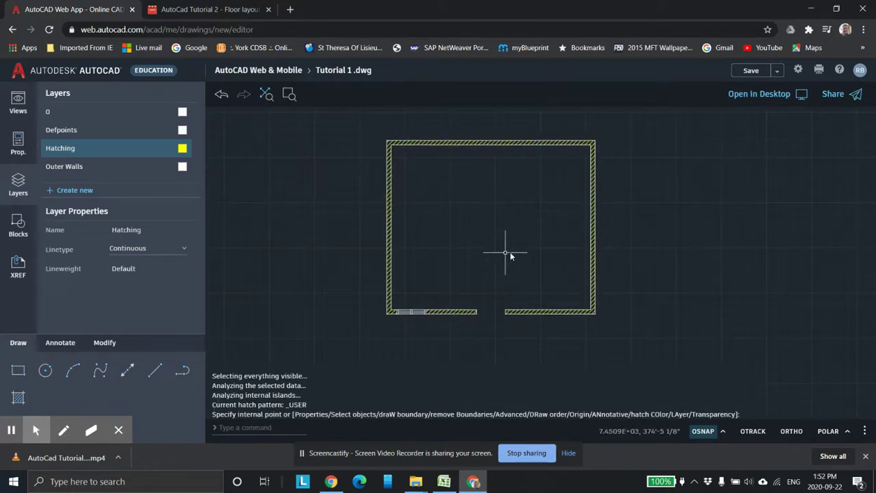
pyautogui.moveTo(513, 249); pyautogui.dragTo(483, 251, button='middle')
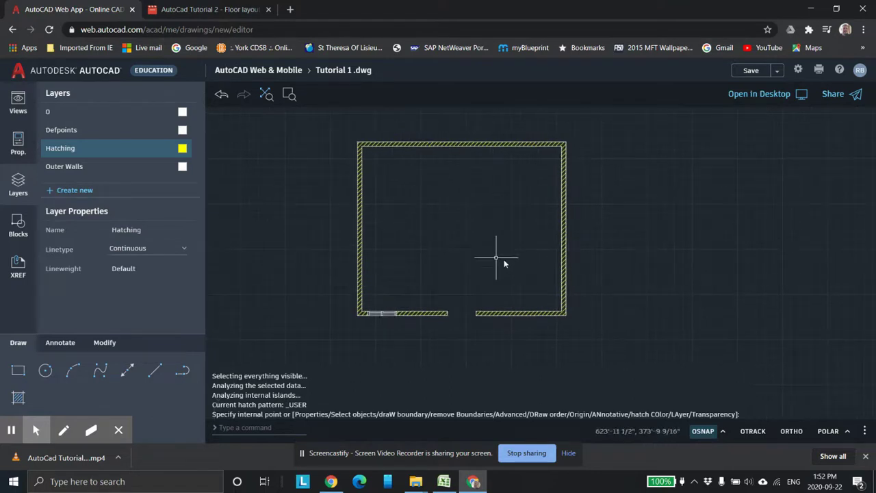
# Create a new layer named Interior Wall, set its colour to yellow and make it the current layer.
pyautogui.click(82, 192)
pyautogui.write('IN')
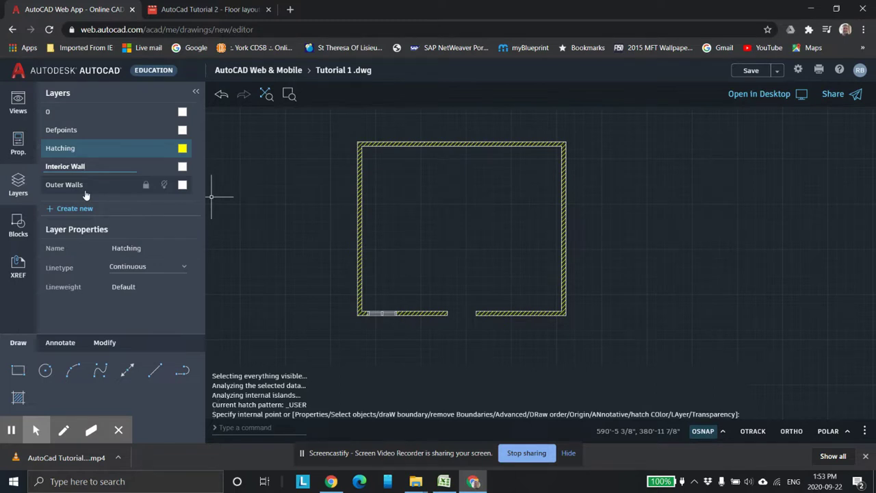
pyautogui.click(183, 169)
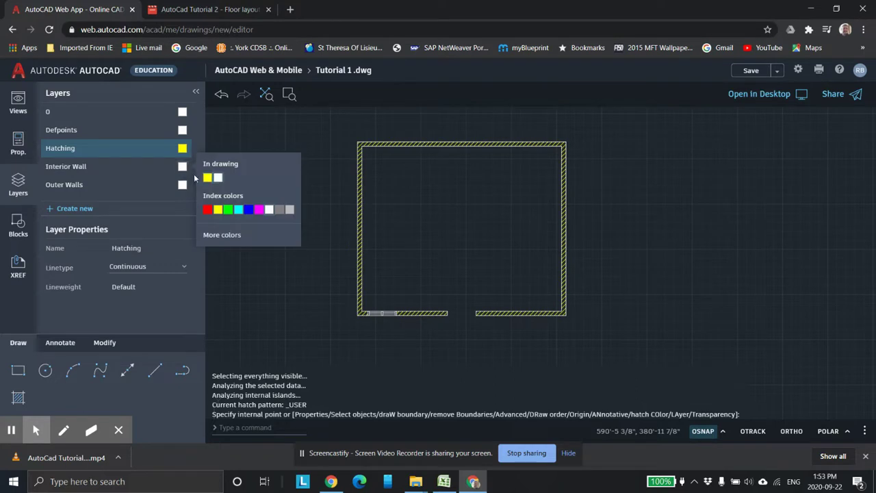
pyautogui.click(207, 177)
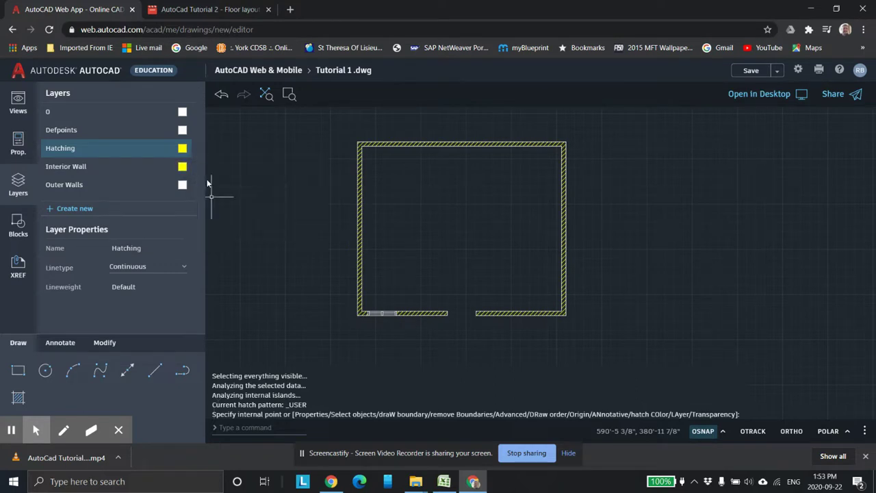
pyautogui.click(116, 169)
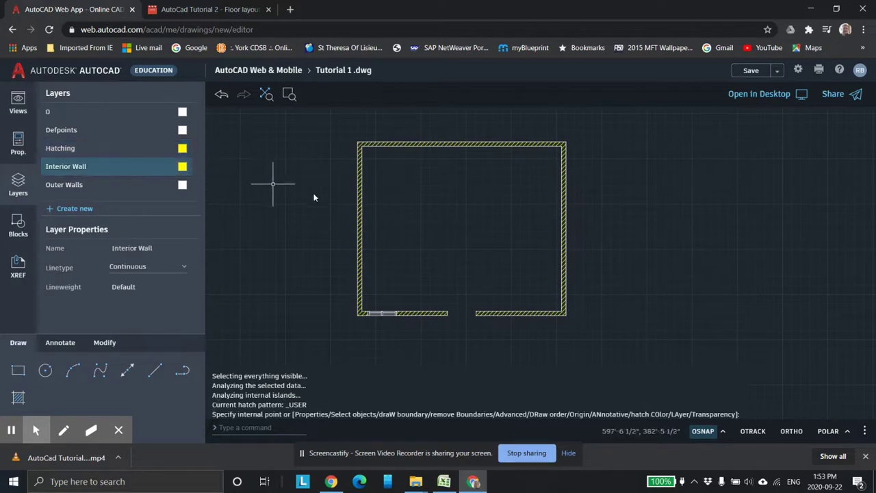
# Turn the Hatching layer off and back on with Interior Wall as the current layer.
pyautogui.click(98, 149)
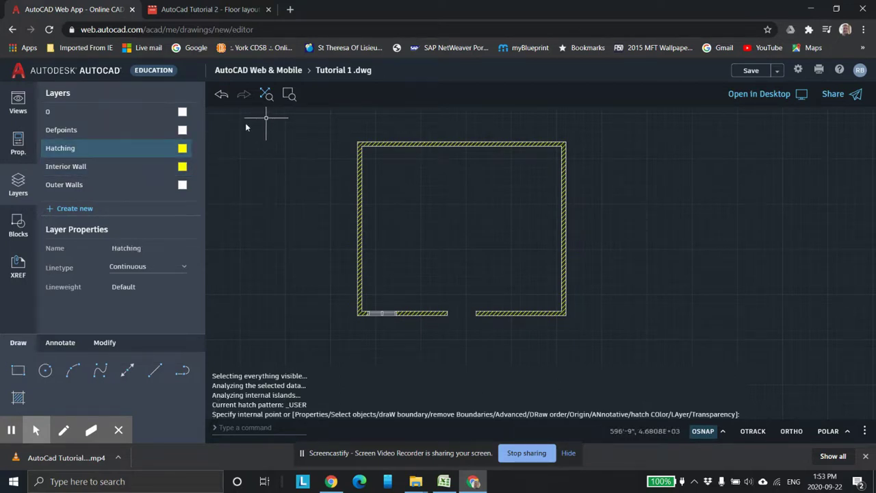
pyautogui.click(126, 166)
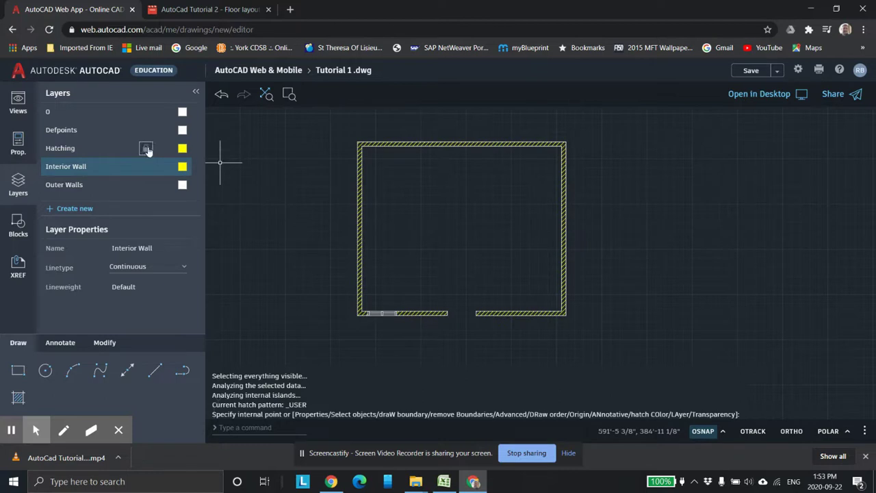
pyautogui.click(163, 149)
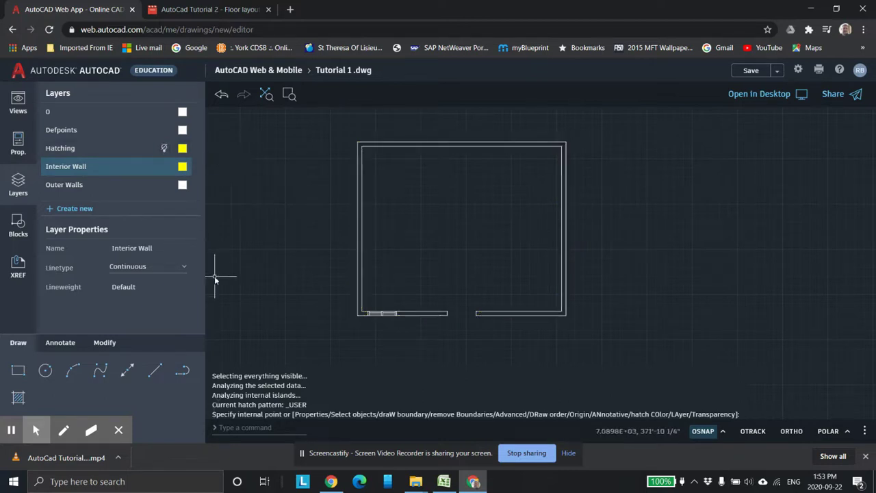
pyautogui.click(164, 148)
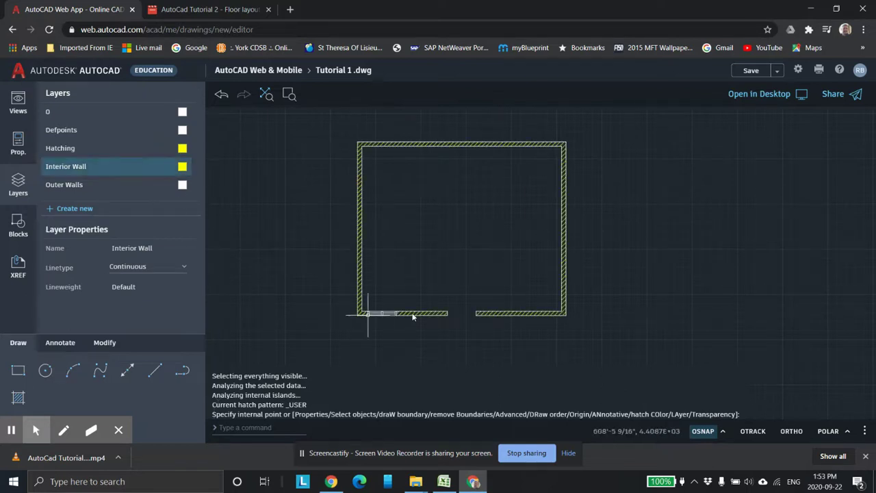
pyautogui.scroll(-1, 438, 312)
pyautogui.scroll(3, 485, 297)
pyautogui.moveTo(484, 297)
pyautogui.mouseDown(button='middle')
pyautogui.moveTo(524, 286)
pyautogui.moveTo(552, 309)
pyautogui.mouseUp(button='middle')
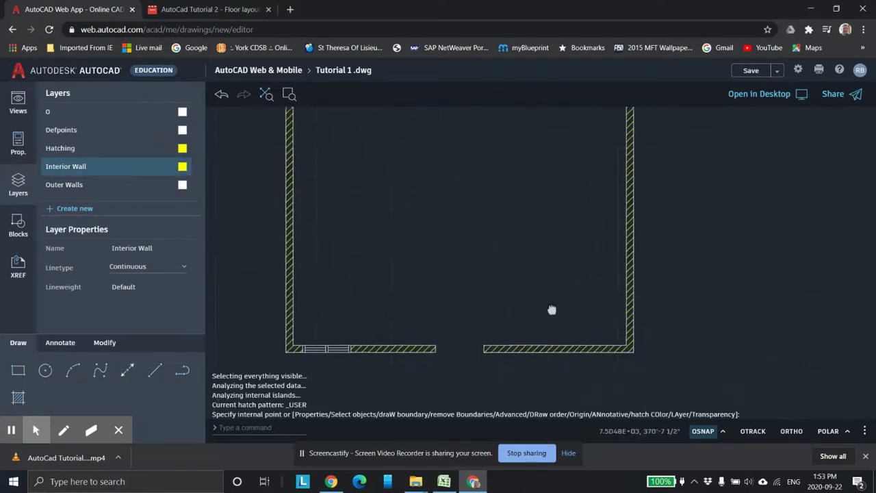
pyautogui.scroll(-2, 561, 243)
pyautogui.moveTo(561, 242); pyautogui.dragTo(538, 251, button='middle')
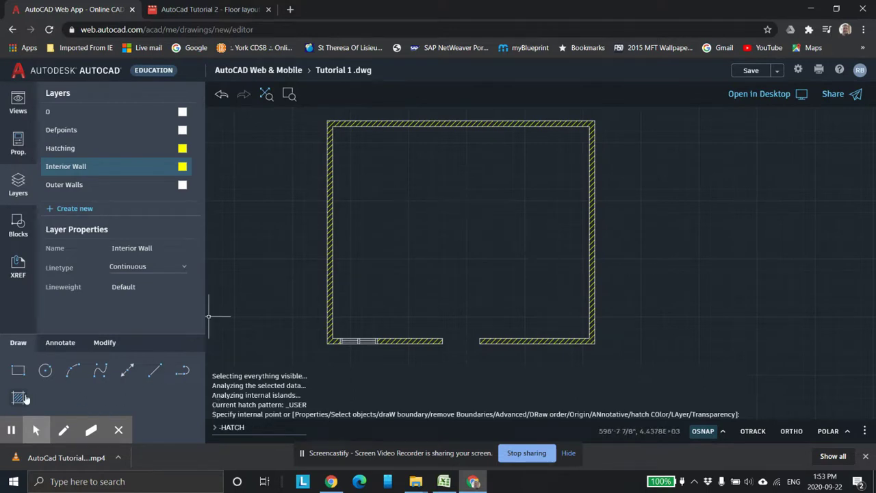
pyautogui.press('Escape')
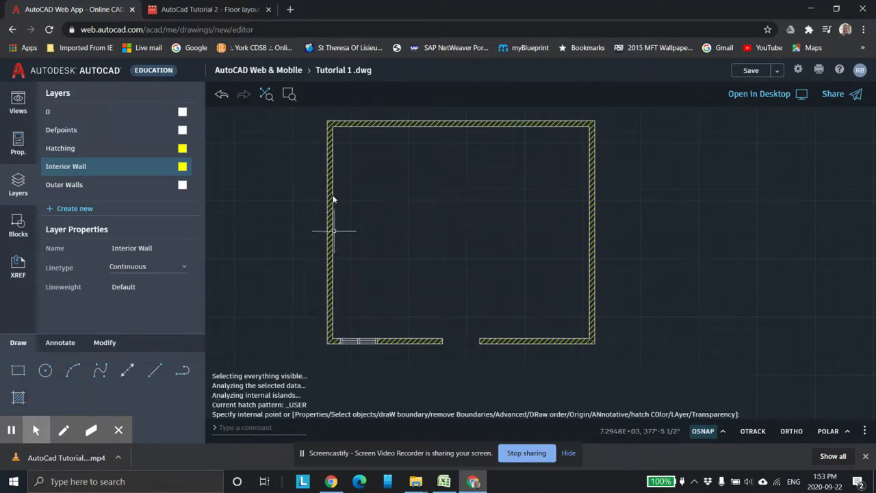
pyautogui.scroll(1, 527, 290)
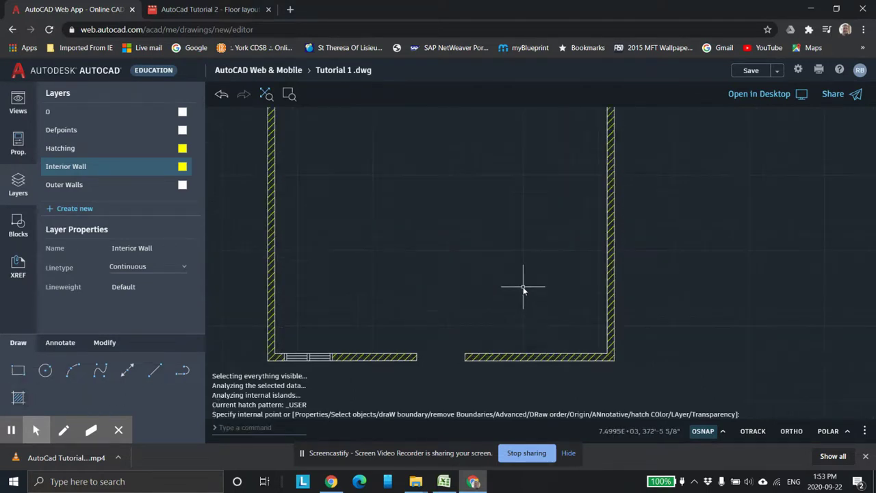
pyautogui.moveTo(458, 295); pyautogui.dragTo(443, 297, button='middle')
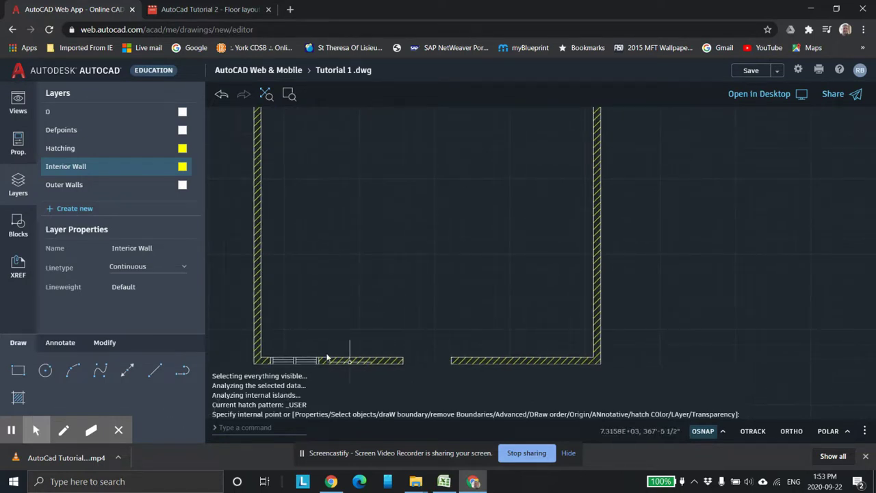
pyautogui.moveTo(316, 371); pyautogui.dragTo(358, 336, button='middle')
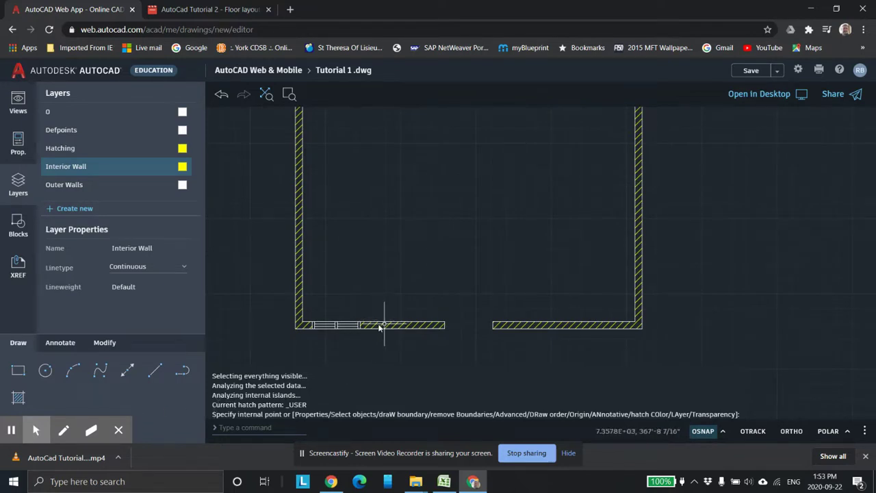
pyautogui.moveTo(466, 283); pyautogui.dragTo(443, 303, button='middle')
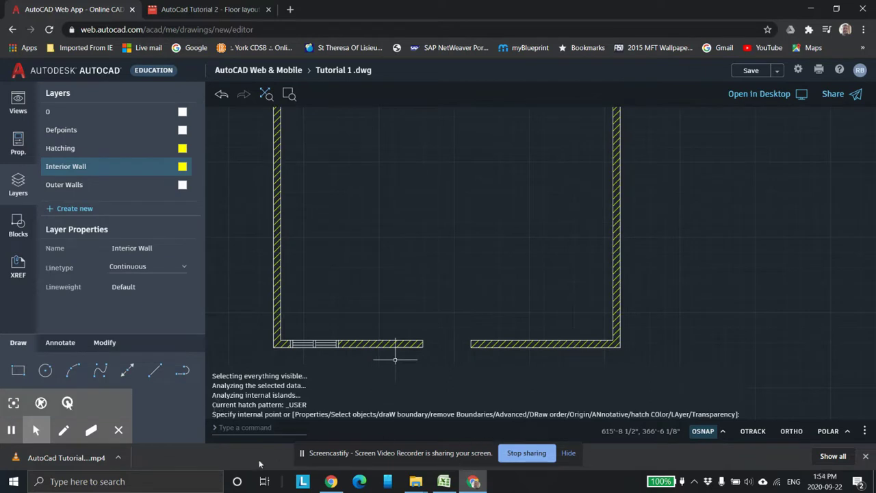
# Switch to Excel to study the interior wall layout in the reference floor plan picture, and return to the AutoCAD drawing.
pyautogui.click(443, 481)
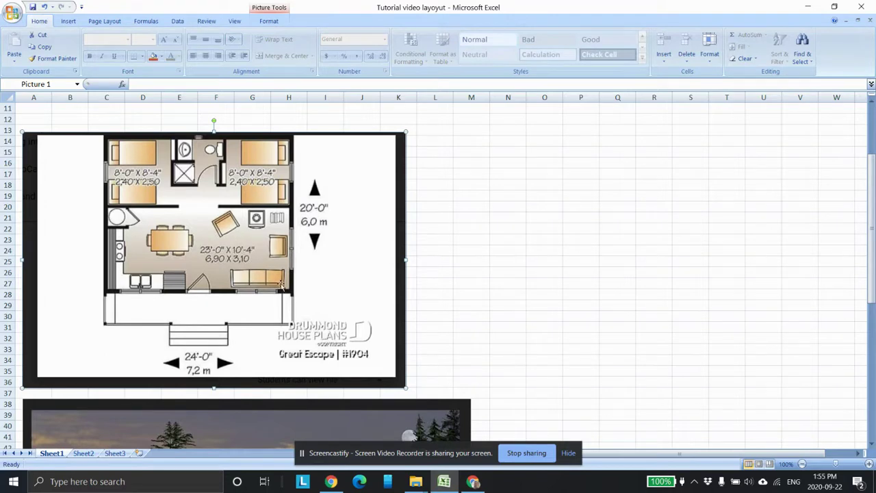
pyautogui.click(472, 482)
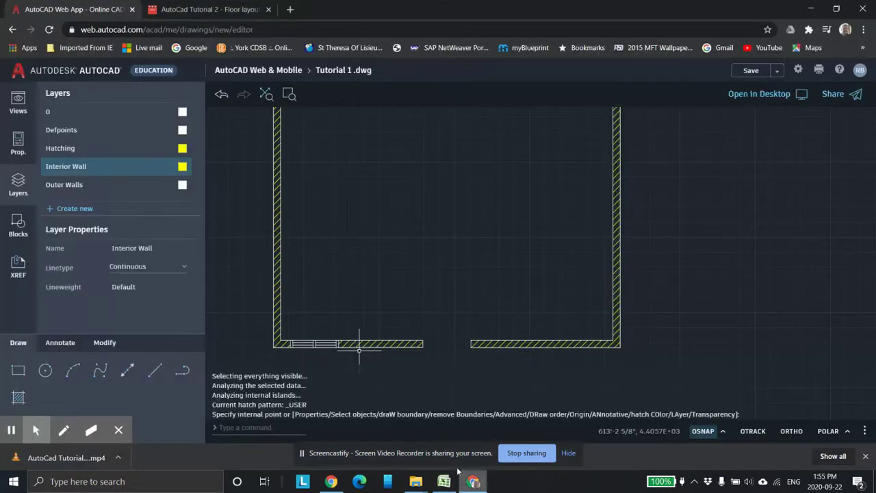
pyautogui.moveTo(436, 253); pyautogui.dragTo(362, 290, button='middle')
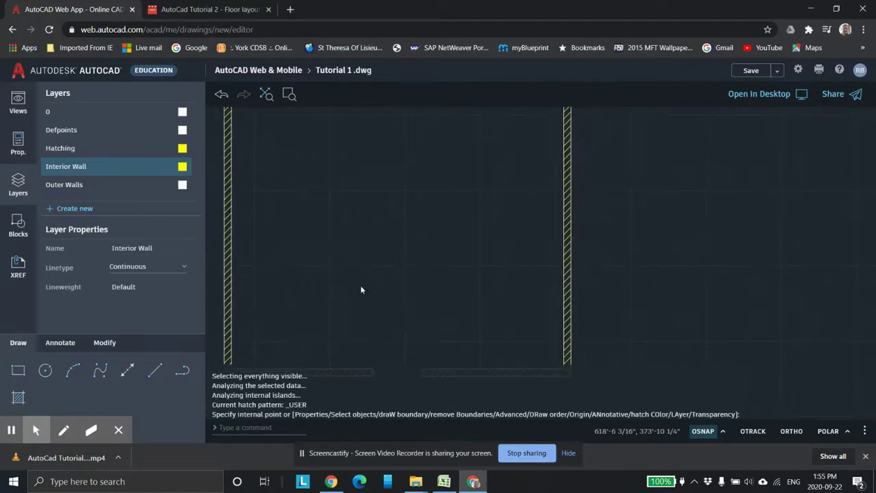
pyautogui.moveTo(272, 288); pyautogui.dragTo(334, 230, button='middle')
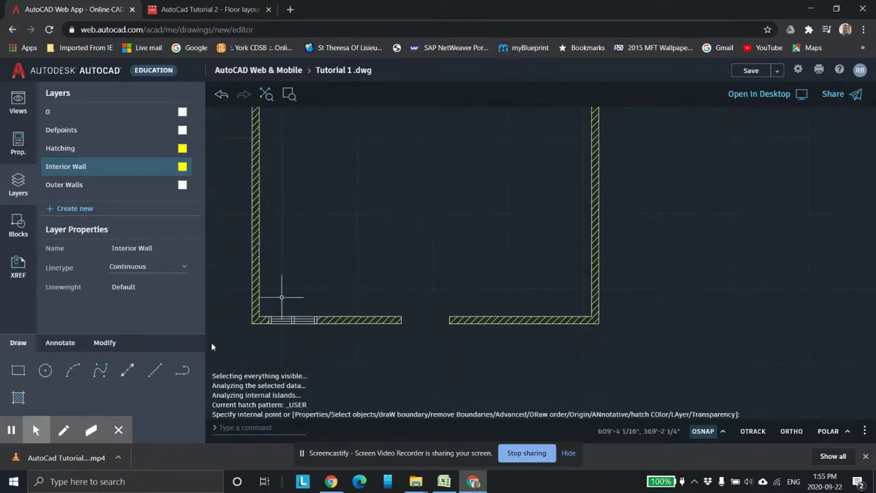
# Draw a vertical line 10'-4" long at 90° from the inner corner of the front wall at the door opening's right side.
pyautogui.click(155, 369)
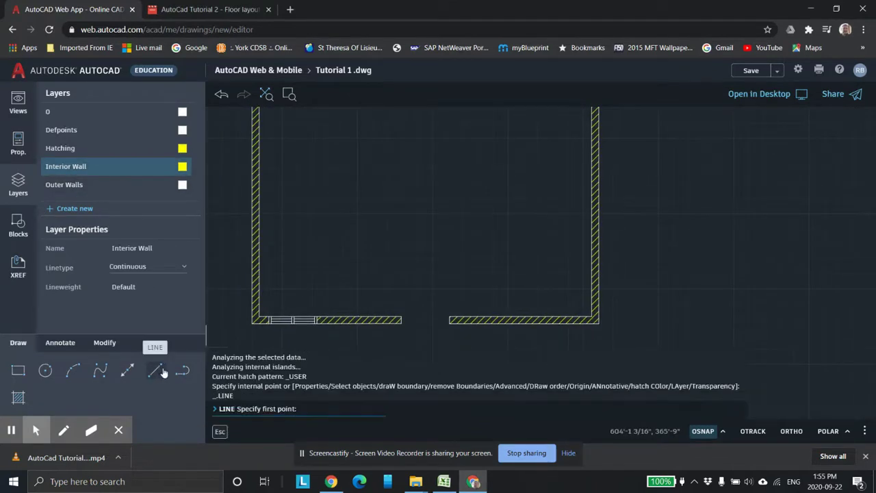
pyautogui.click(450, 317)
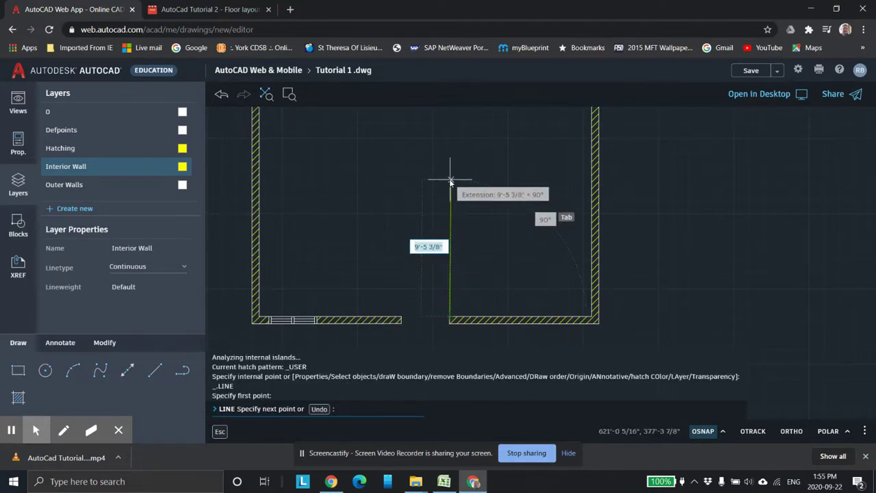
pyautogui.write("10'-4")
pyautogui.press('Tab')
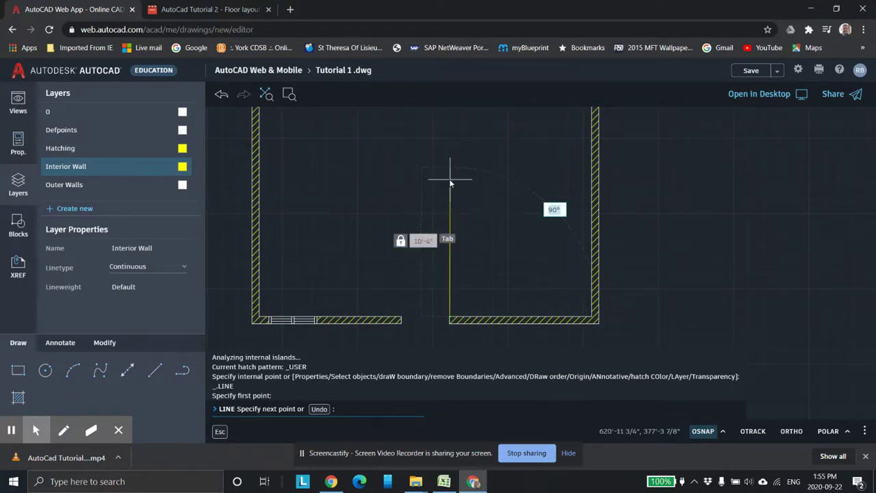
pyautogui.write('90')
pyautogui.press('Return')
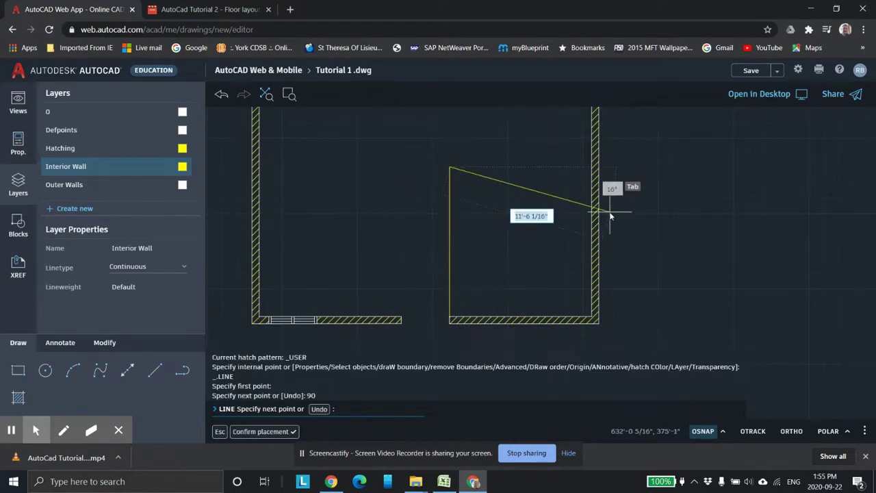
pyautogui.press('Escape')
pyautogui.moveTo(563, 209)
pyautogui.mouseDown(button='middle')
pyautogui.moveTo(514, 254)
pyautogui.moveTo(522, 280)
pyautogui.mouseUp(button='middle')
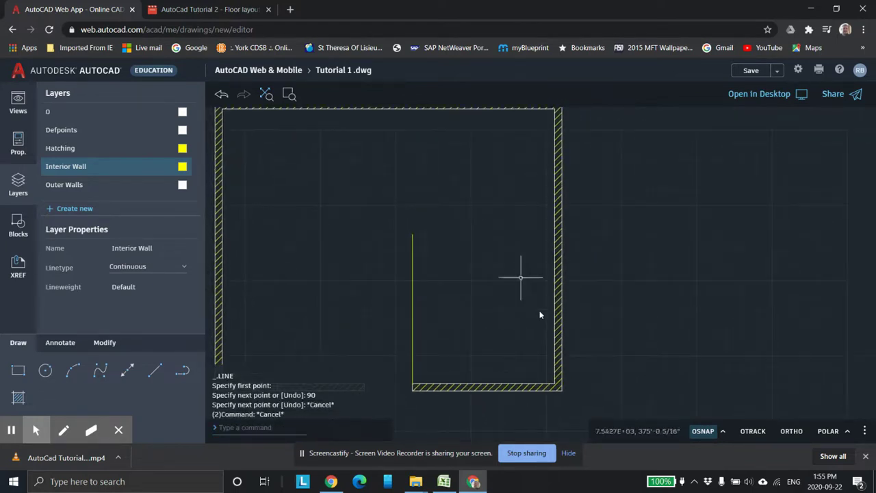
pyautogui.click(155, 370)
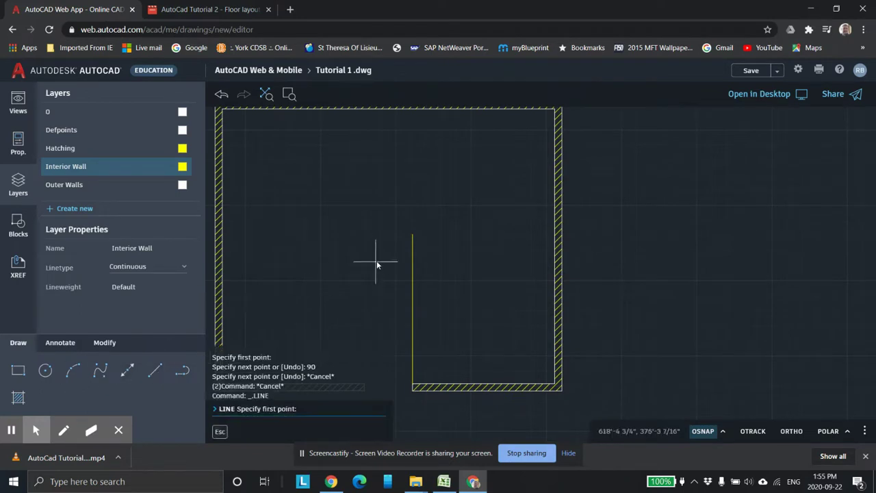
pyautogui.click(412, 235)
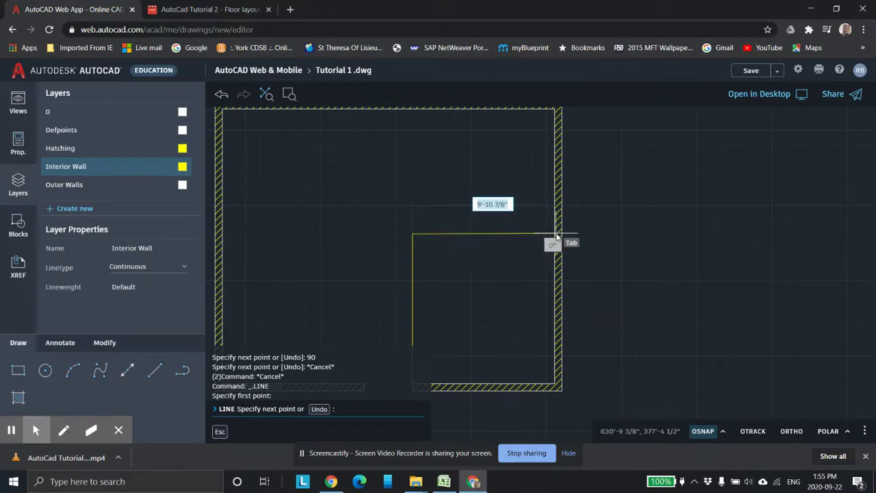
pyautogui.scroll(3, 553, 237)
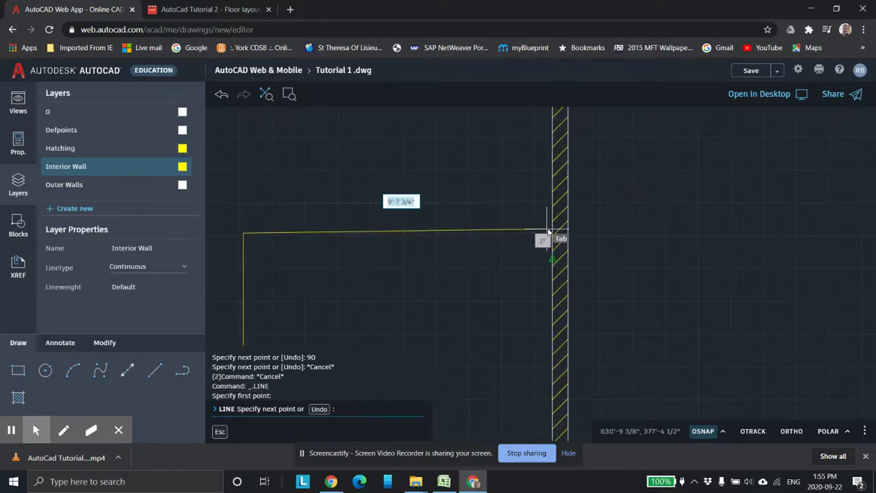
pyautogui.scroll(-2, 549, 236)
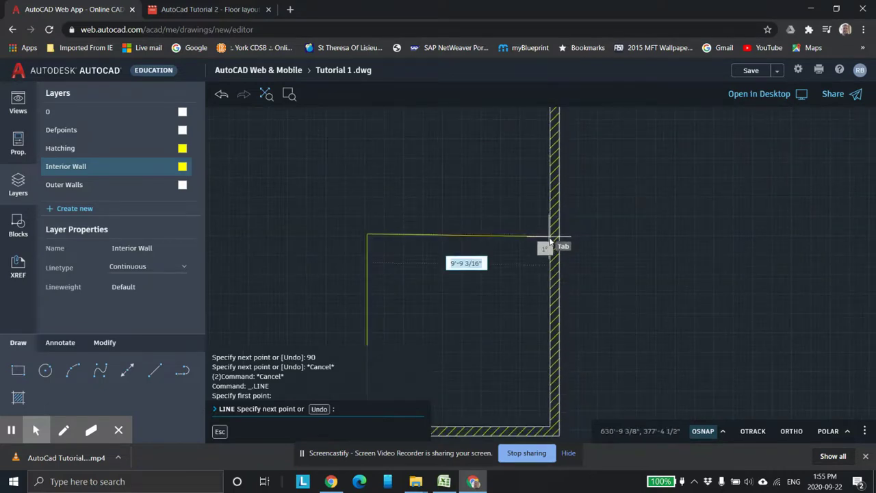
pyautogui.press('Escape')
pyautogui.press('Escape')
pyautogui.press('Escape')
pyautogui.moveTo(87, 387)
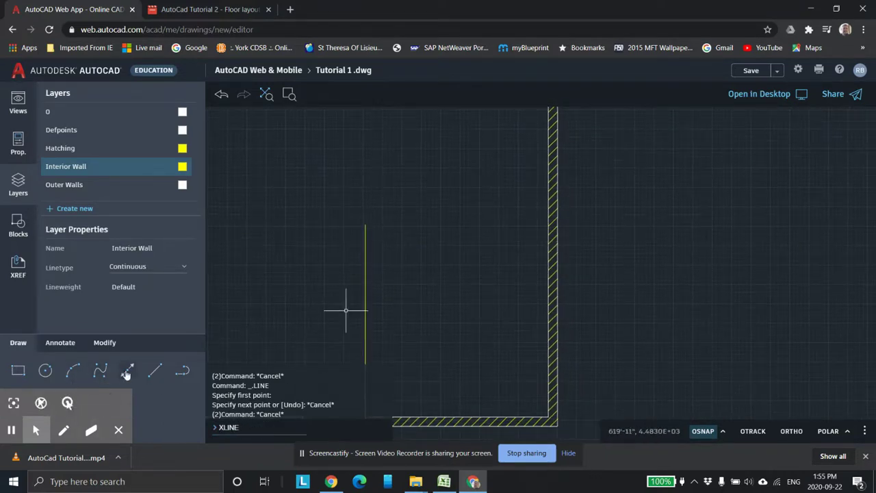
pyautogui.click(154, 371)
pyautogui.click(366, 226)
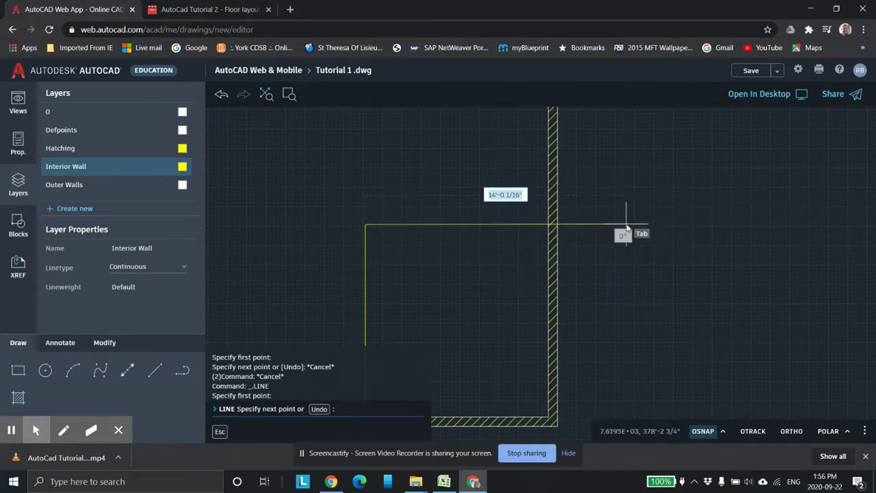
pyautogui.press('Tab')
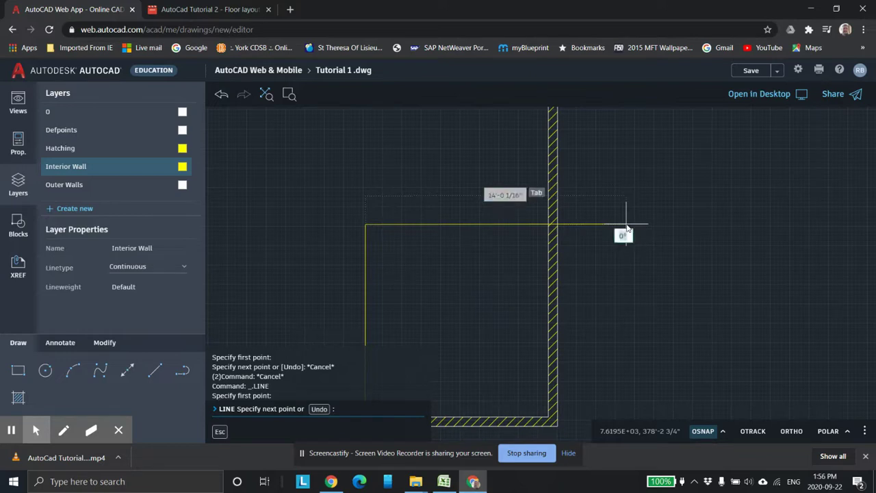
pyautogui.press('Escape')
pyautogui.scroll(-1, 633, 213)
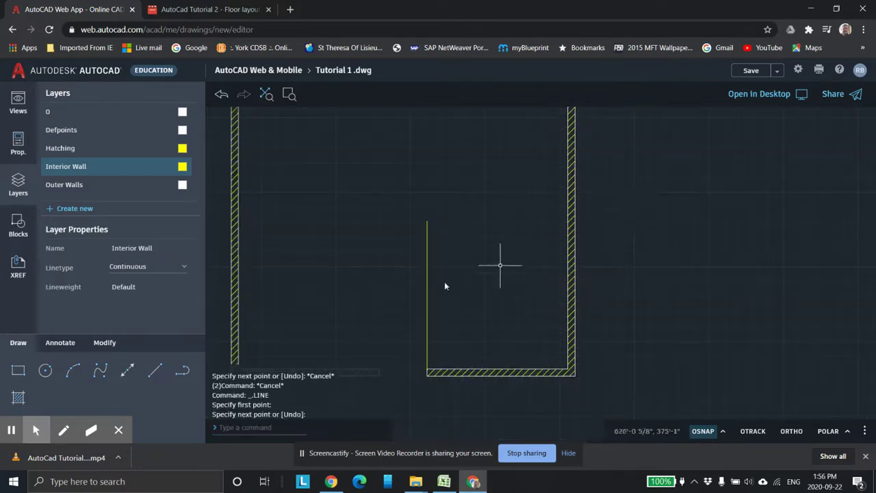
pyautogui.scroll(-1, 500, 267)
pyautogui.click(154, 370)
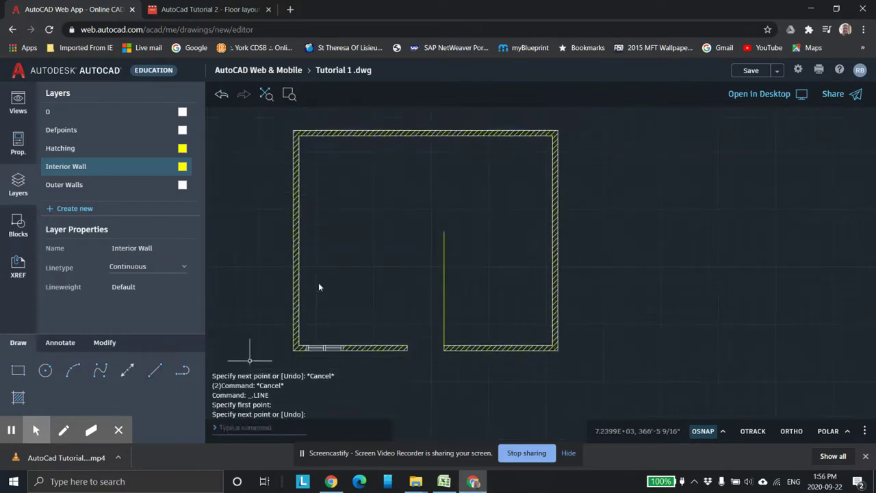
pyautogui.click(445, 233)
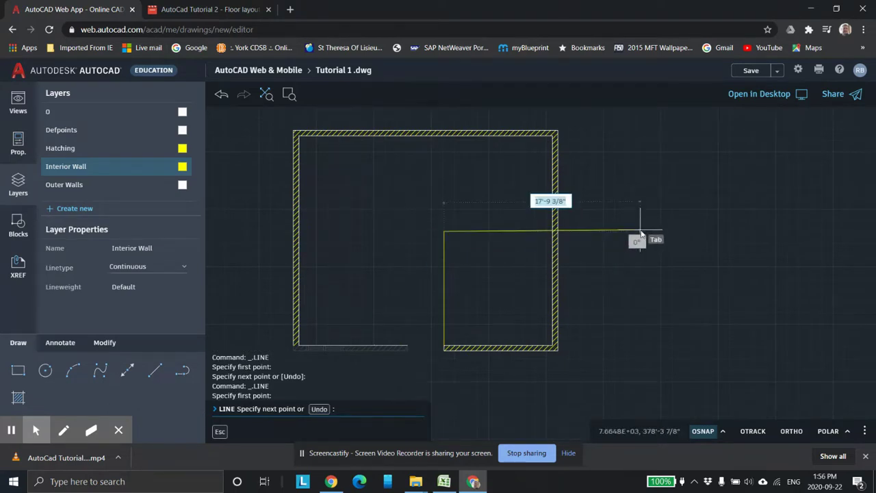
pyautogui.press('Tab')
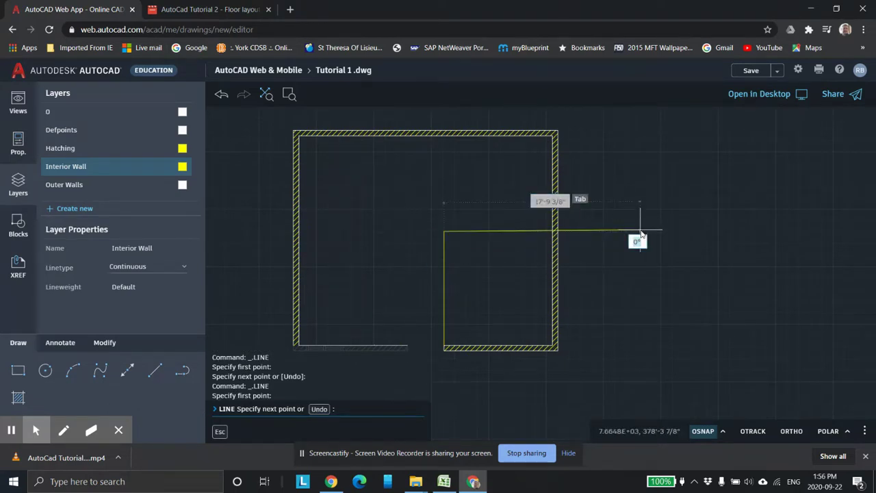
pyautogui.press('Escape')
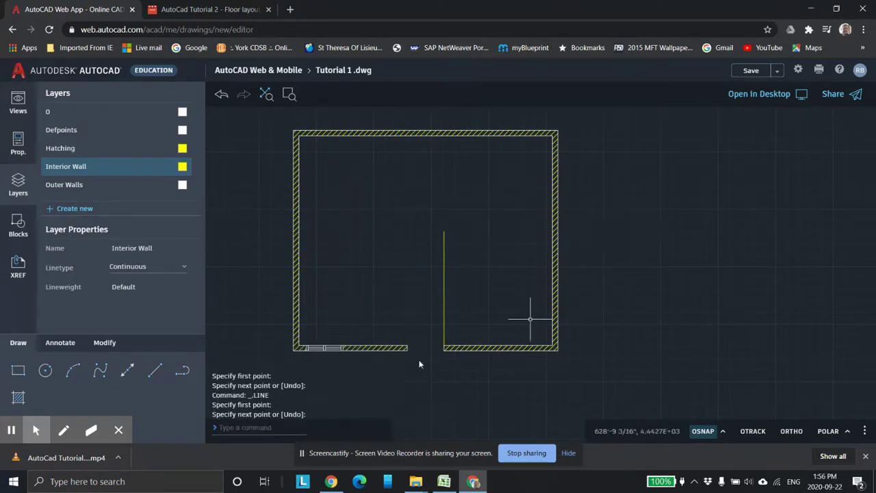
pyautogui.click(145, 167)
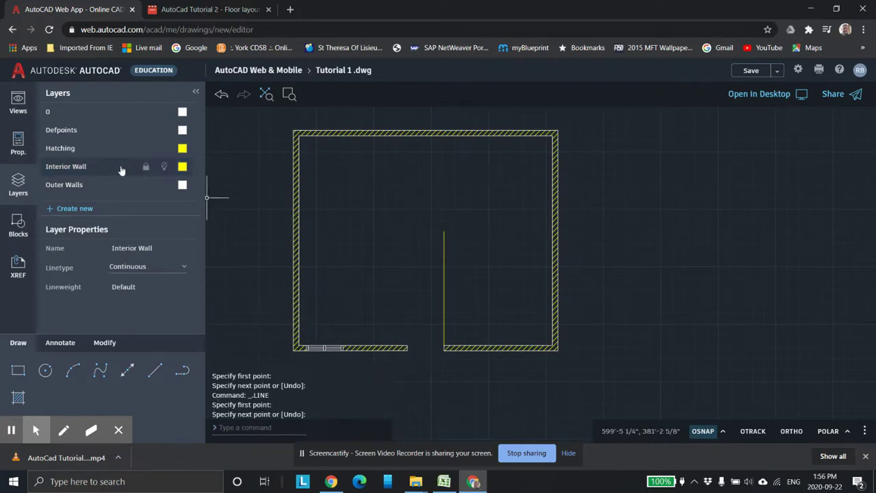
pyautogui.click(120, 169)
pyautogui.click(154, 369)
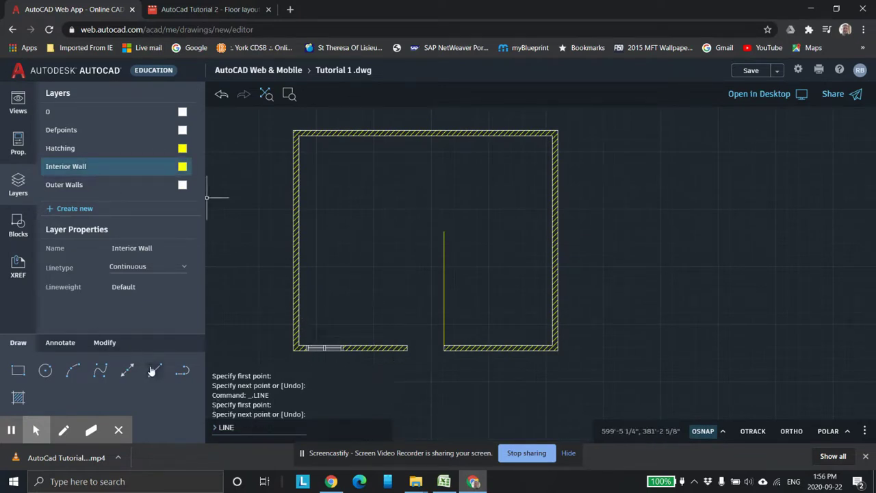
pyautogui.click(445, 233)
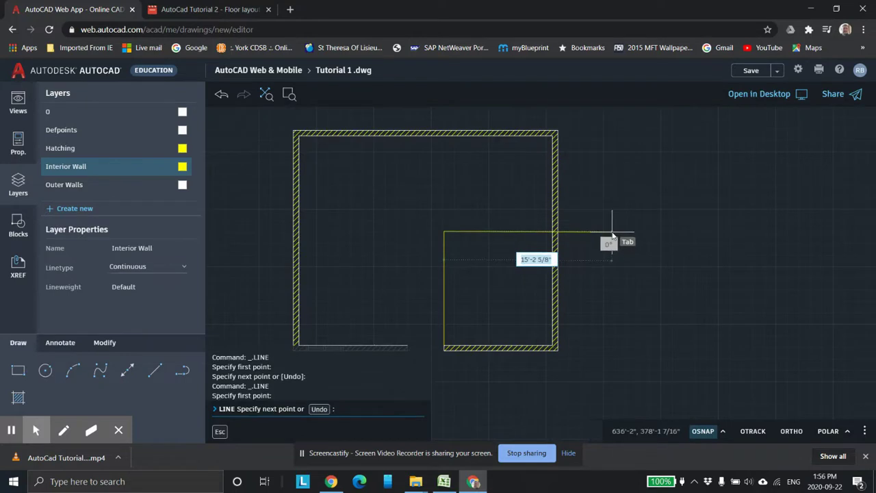
pyautogui.press('Tab')
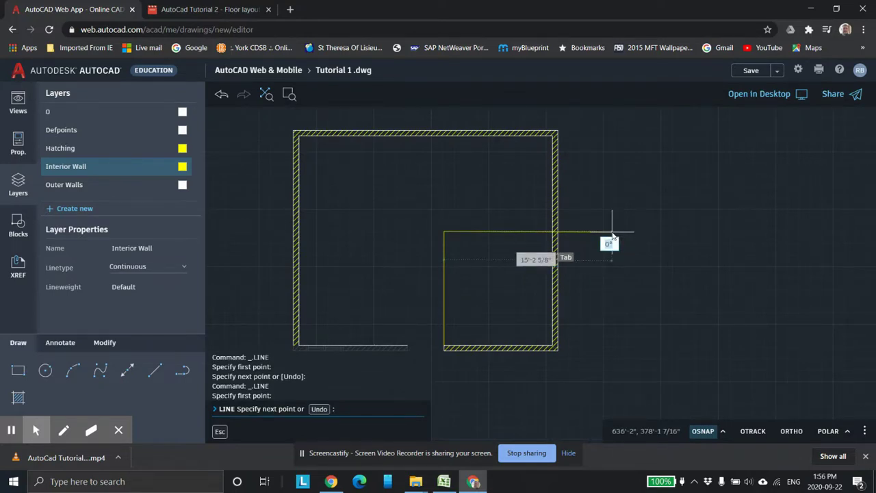
pyautogui.press('Escape')
# Draw a horizontal line from the upper end of the vertical line to a point beyond the right outer wall.
pyautogui.scroll(2, 457, 240)
pyautogui.scroll(-2, 456, 245)
pyautogui.moveTo(459, 249); pyautogui.dragTo(395, 301, button='middle')
pyautogui.click(155, 370)
pyautogui.click(425, 259)
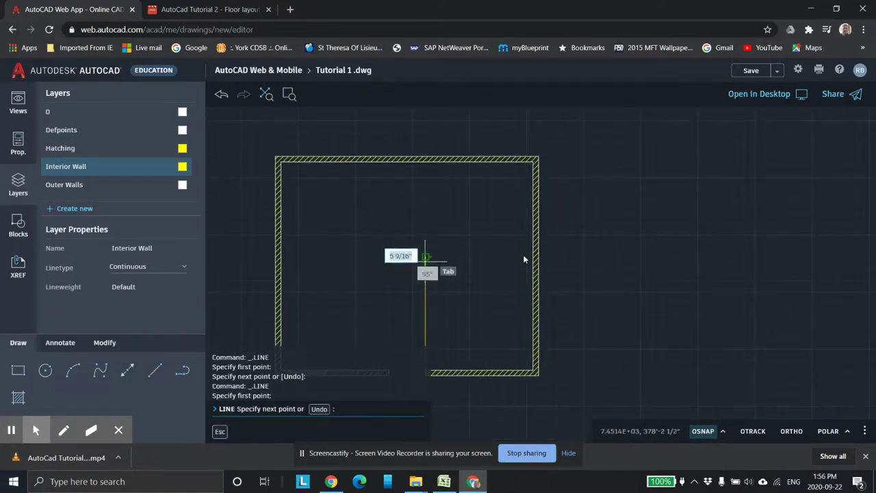
pyautogui.click(625, 257)
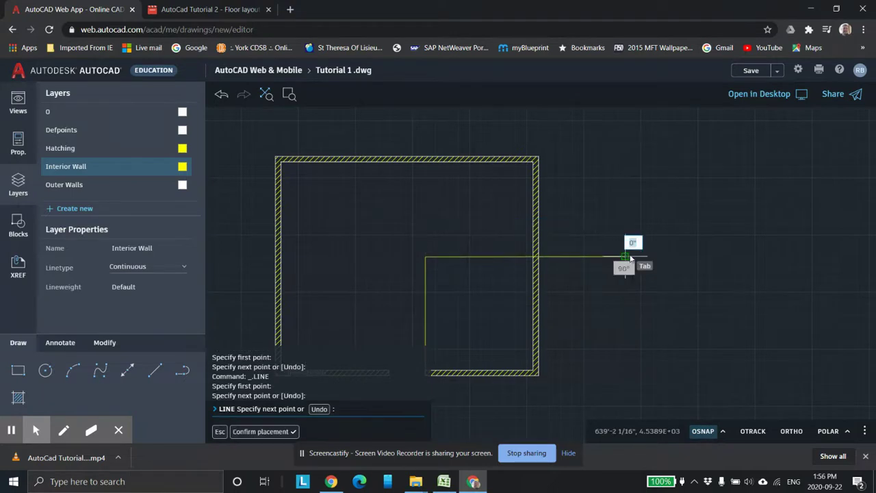
pyautogui.press('Escape')
pyautogui.press('Escape')
pyautogui.press('Escape')
# Trim the horizontal line inside the right outer wall and delete the leftover piece outside the building.
pyautogui.scroll(-1, 623, 303)
pyautogui.moveTo(527, 302); pyautogui.dragTo(540, 297, button='middle')
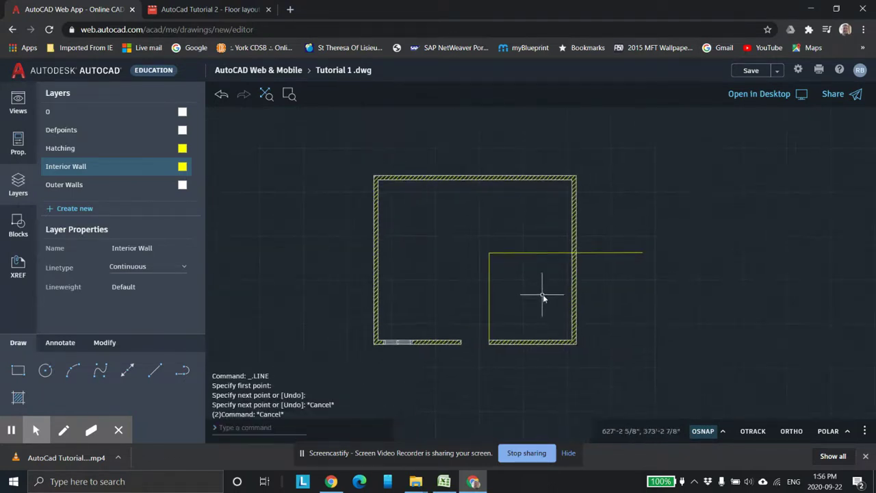
pyautogui.scroll(2, 540, 297)
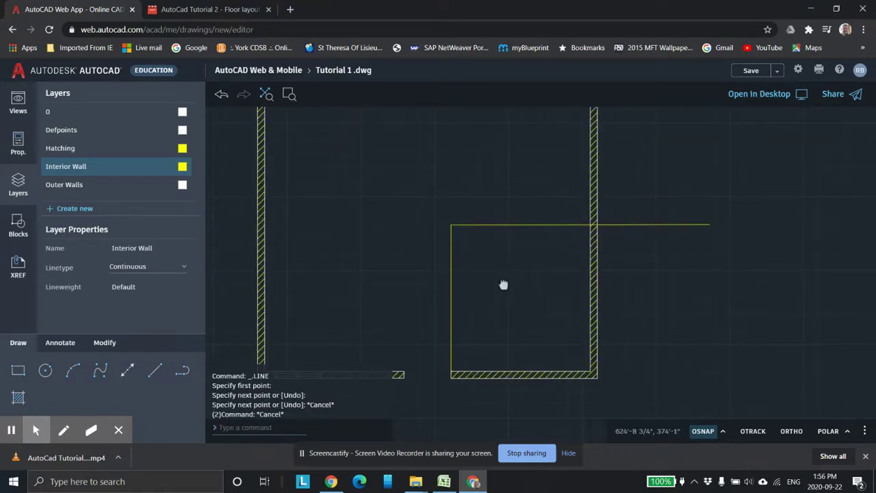
pyautogui.moveTo(503, 287); pyautogui.dragTo(486, 298, button='middle')
pyautogui.click(151, 371)
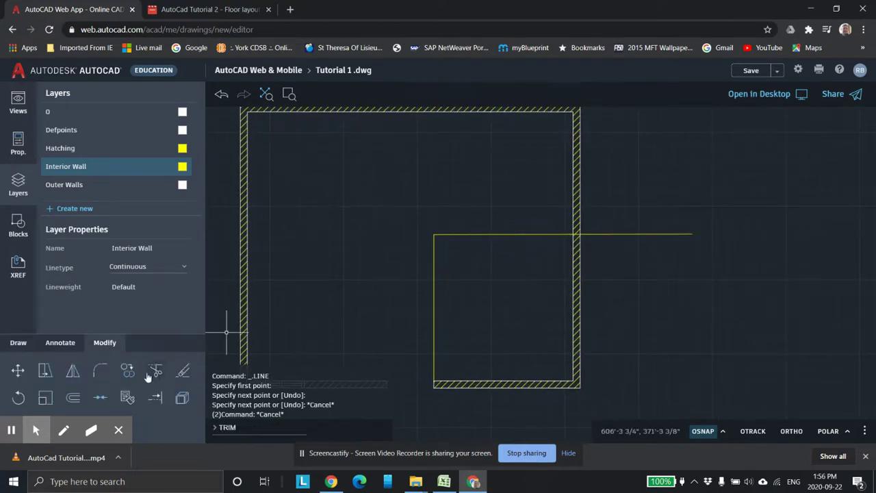
pyautogui.scroll(5, 549, 299)
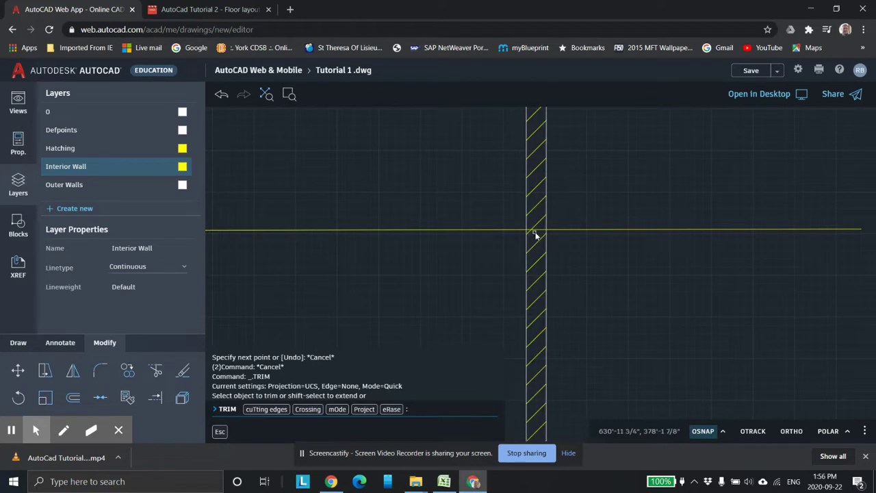
pyautogui.click(539, 231)
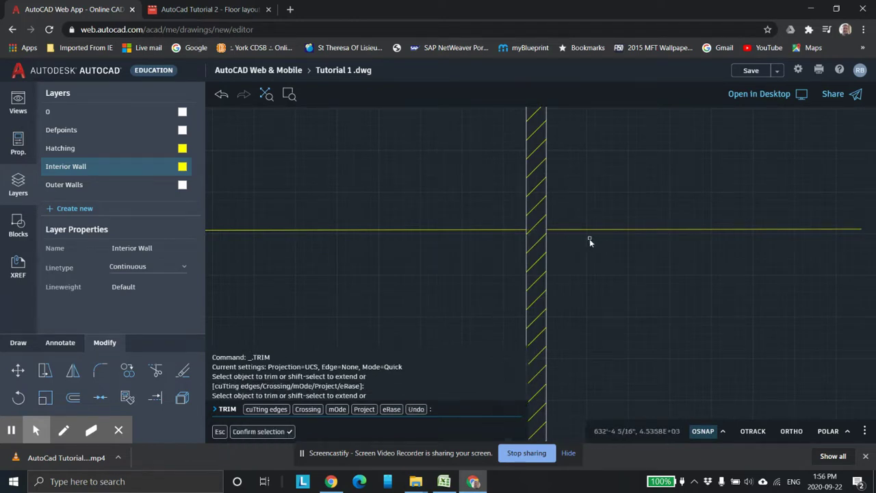
pyautogui.press('Escape')
pyautogui.click(612, 230)
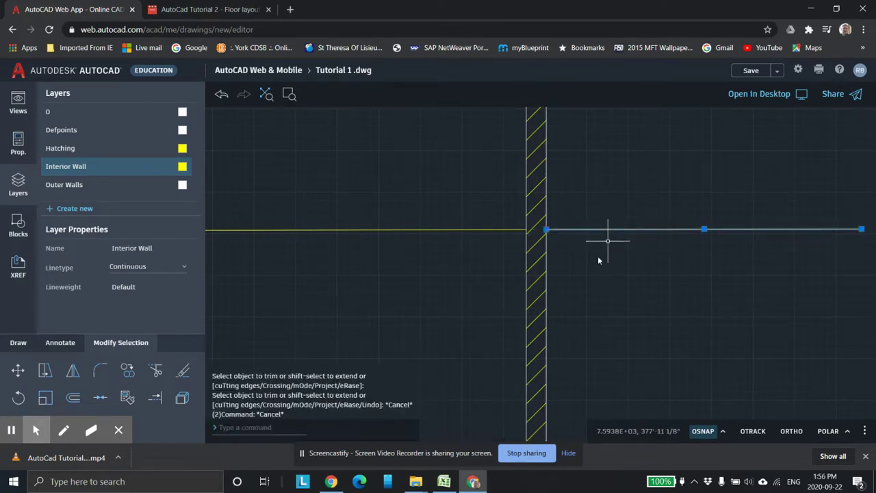
pyautogui.press('Delete')
# Delete the vertical helper line between the door opening and the horizontal interior wall line.
pyautogui.scroll(-2, 428, 302)
pyautogui.moveTo(427, 302)
pyautogui.mouseDown(button='middle')
pyautogui.moveTo(449, 273)
pyautogui.moveTo(432, 262)
pyautogui.moveTo(442, 260)
pyautogui.mouseUp(button='middle')
pyautogui.click(405, 278)
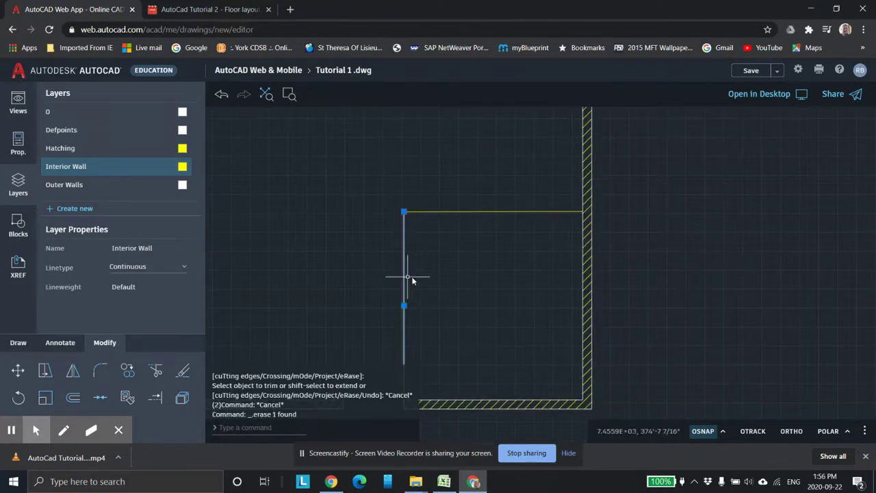
pyautogui.press('Delete')
pyautogui.scroll(-2, 463, 280)
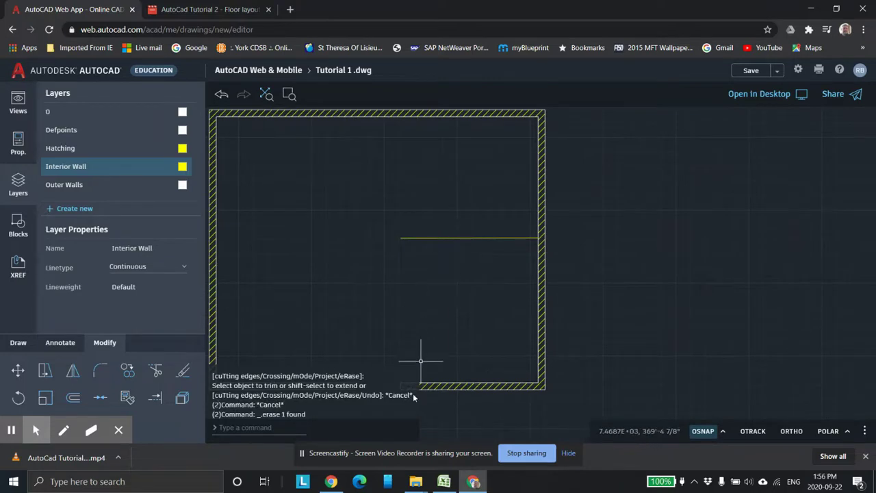
# Offset the horizontal interior wall line upward by 4 inches to form the wall's second face.
pyautogui.hotkey('alt', 'Tab')
pyautogui.hotkey('alt', 'Tab')
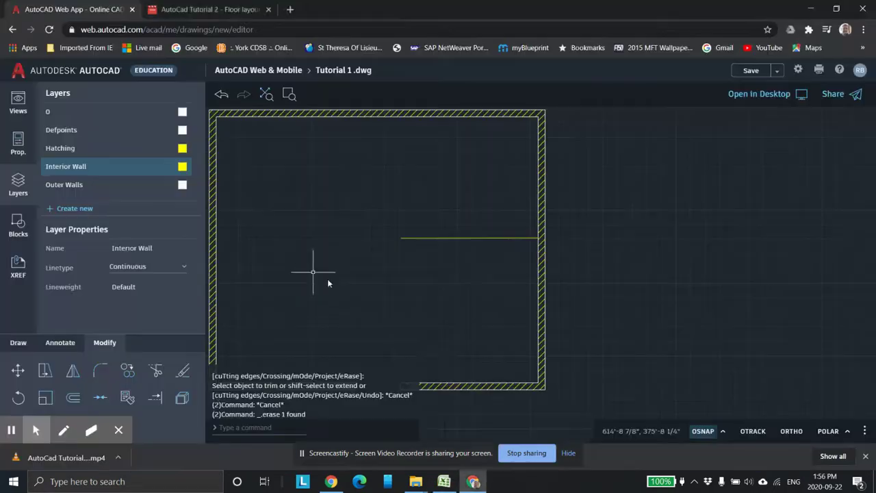
pyautogui.moveTo(431, 277)
pyautogui.mouseDown(button='middle')
pyautogui.moveTo(445, 297)
pyautogui.moveTo(457, 274)
pyautogui.mouseUp(button='middle')
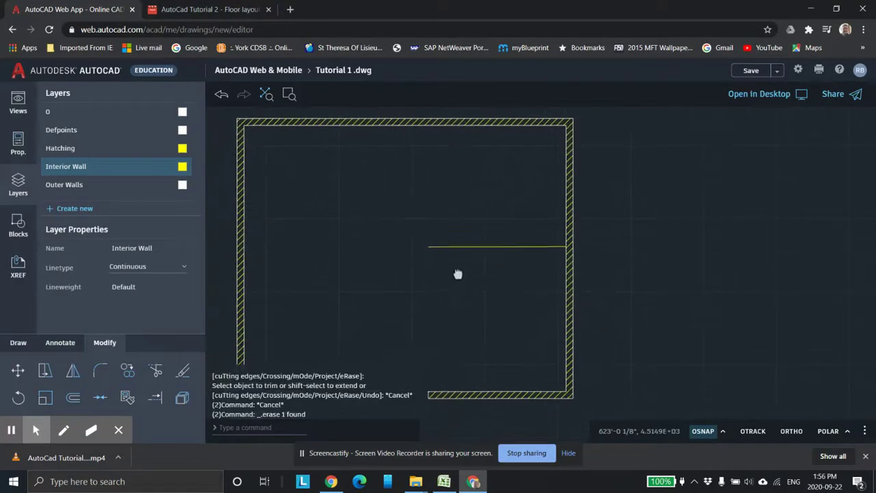
pyautogui.click(101, 372)
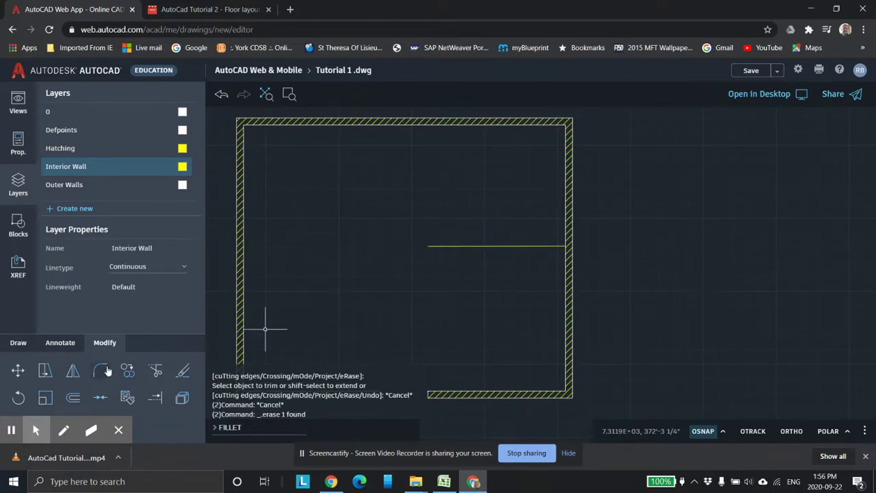
pyautogui.click(73, 398)
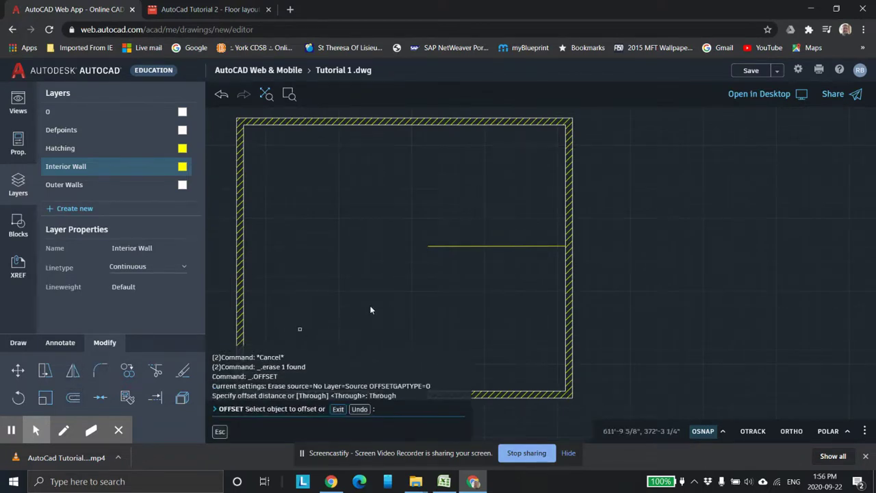
pyautogui.click(457, 246)
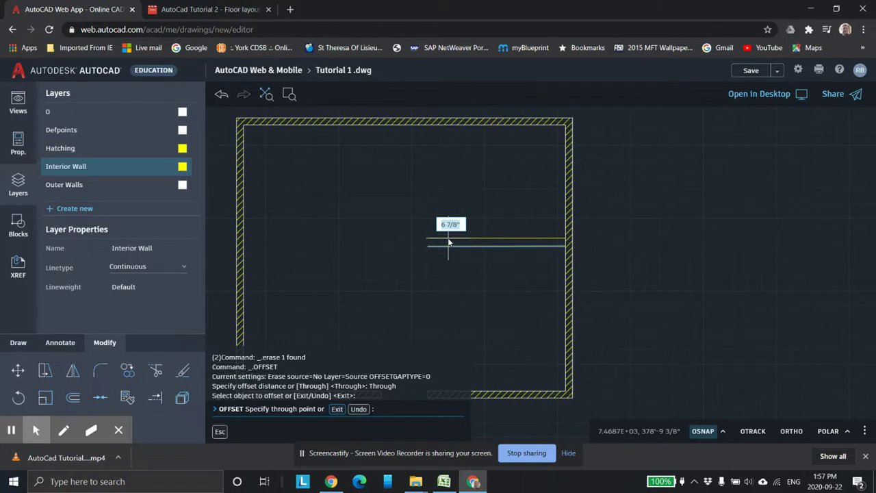
pyautogui.write('4')
pyautogui.press('Return')
pyautogui.scroll(1, 448, 241)
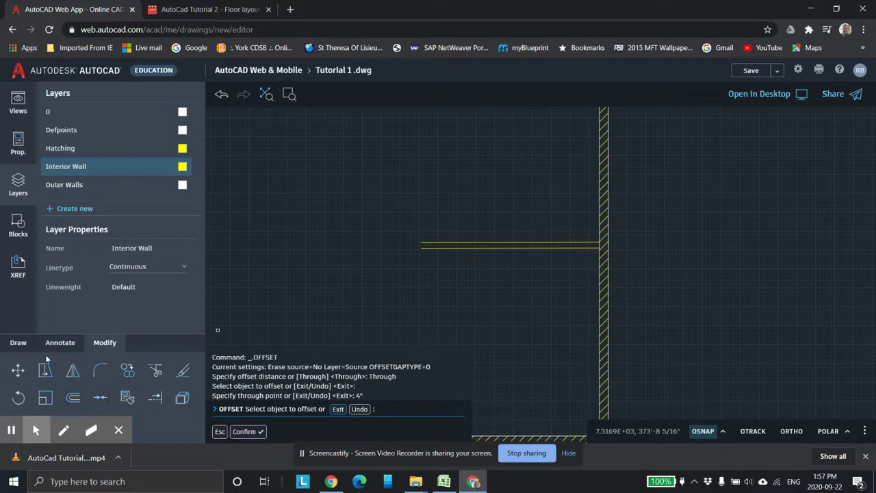
# Close the free left end of the interior wall with a short line joining the ends of its two parallel lines.
pyautogui.click(19, 342)
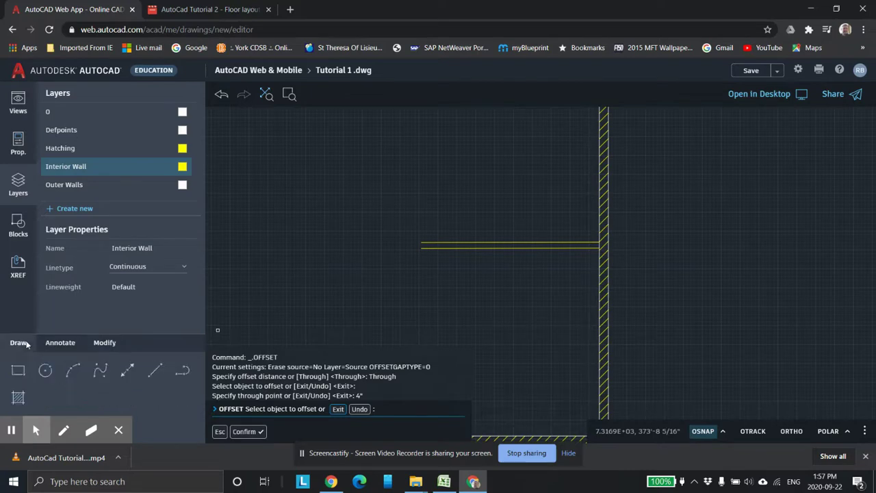
pyautogui.click(155, 370)
pyautogui.scroll(4, 424, 239)
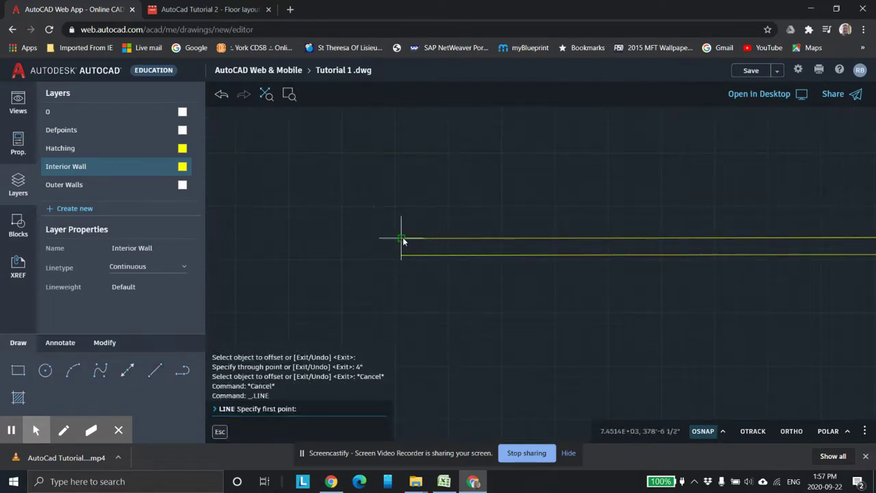
pyautogui.click(402, 238)
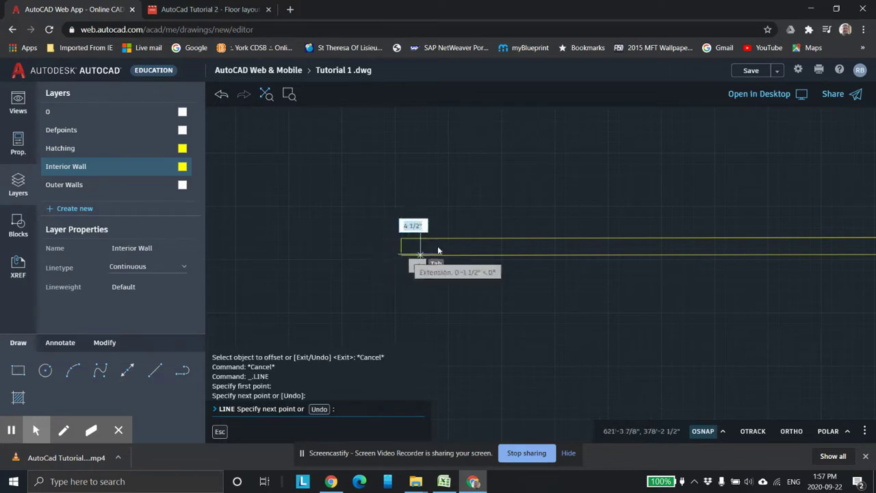
pyautogui.press('Escape')
pyautogui.press('Escape')
pyautogui.scroll(-4, 527, 304)
pyautogui.moveTo(557, 322); pyautogui.dragTo(580, 251, button='middle')
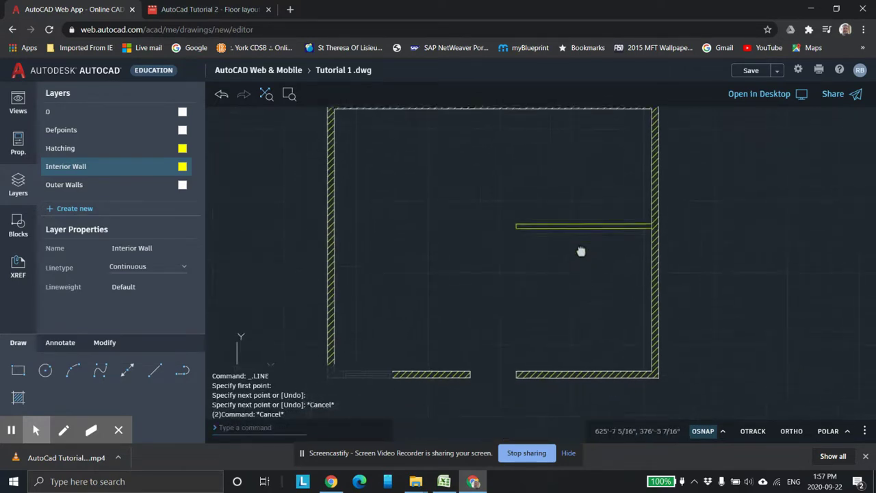
pyautogui.moveTo(568, 288); pyautogui.dragTo(559, 321, button='middle')
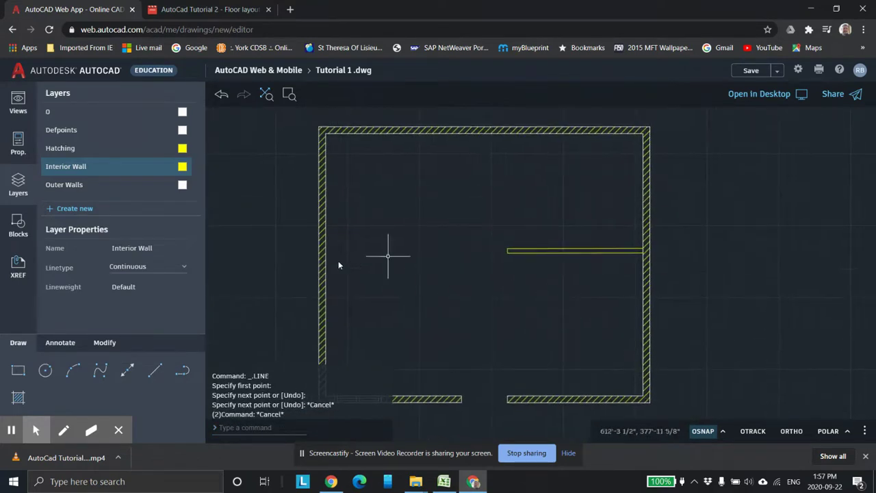
# Switch to Excel and examine the interior wall layout in the reference floor plan.
pyautogui.hotkey('alt', 'Tab')
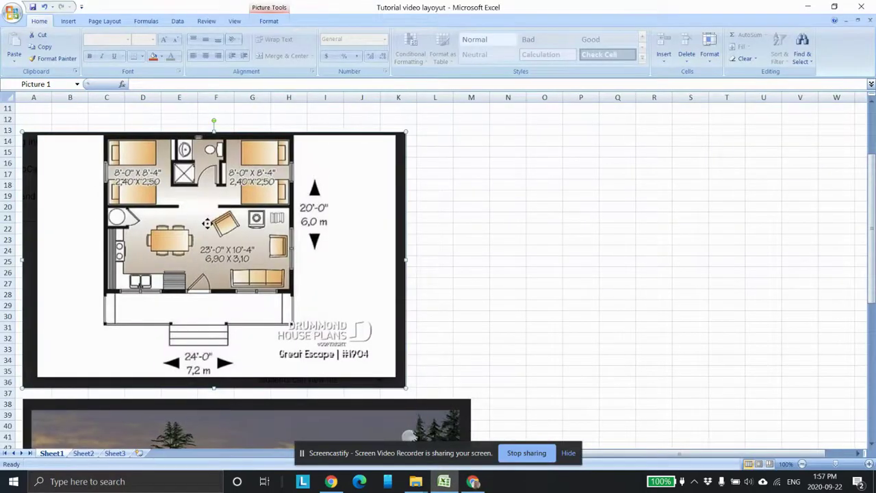
pyautogui.hscroll(10, 207, 223)
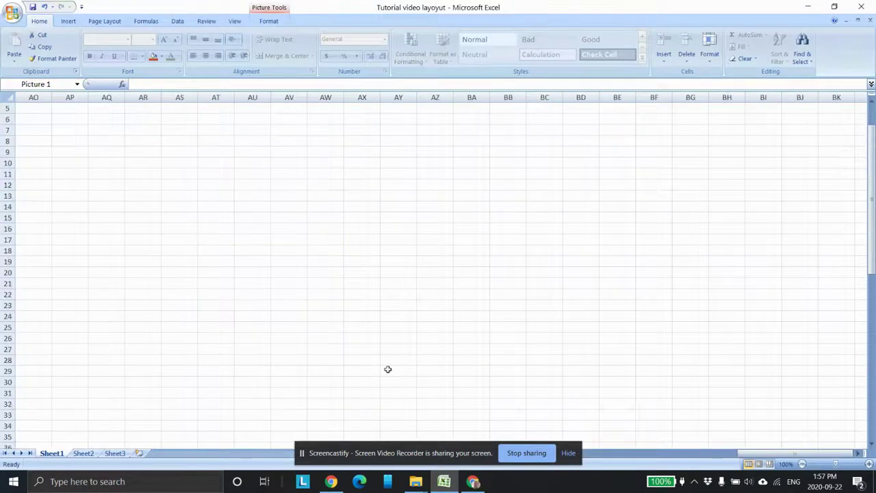
pyautogui.moveTo(760, 454); pyautogui.dragTo(591, 454)
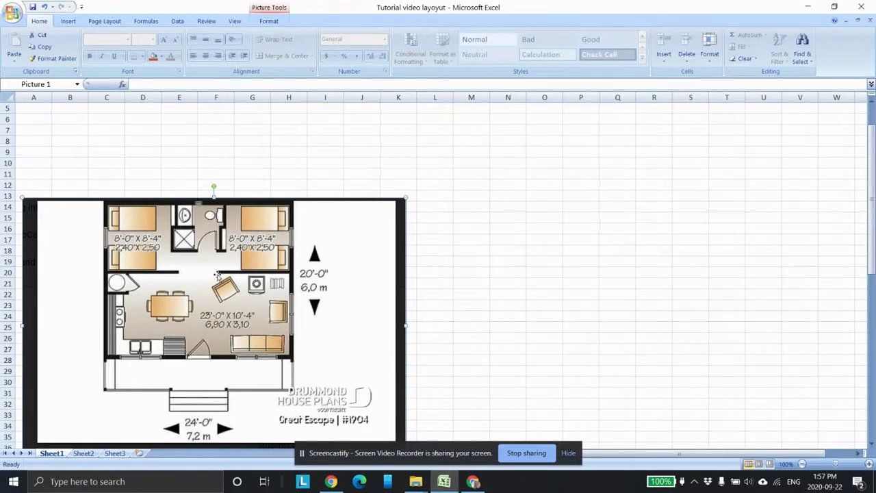
pyautogui.click(475, 482)
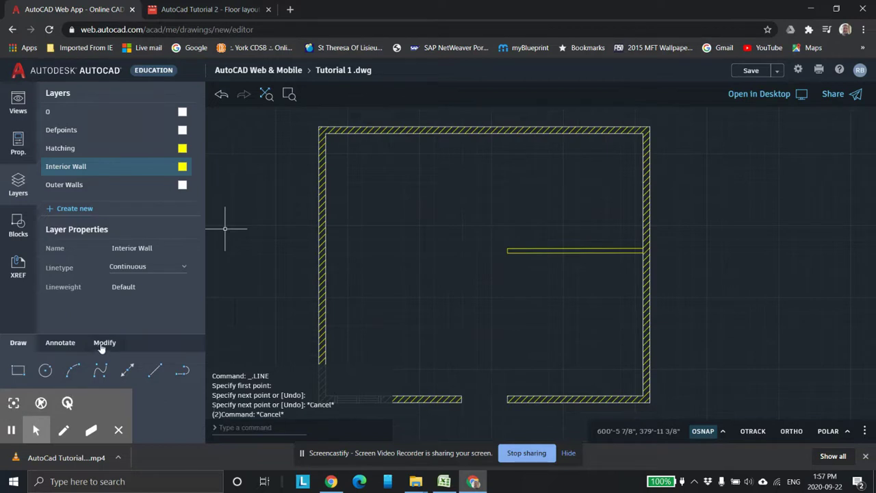
# Measure the interior wall's length in the drawing and compare the wall with the reference floor plan in Excel.
pyautogui.click(60, 342)
pyautogui.click(18, 370)
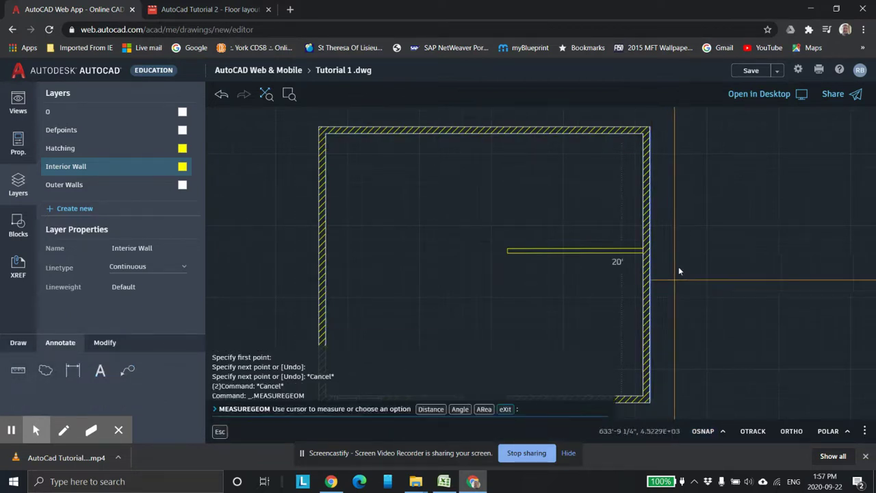
pyautogui.scroll(3, 623, 240)
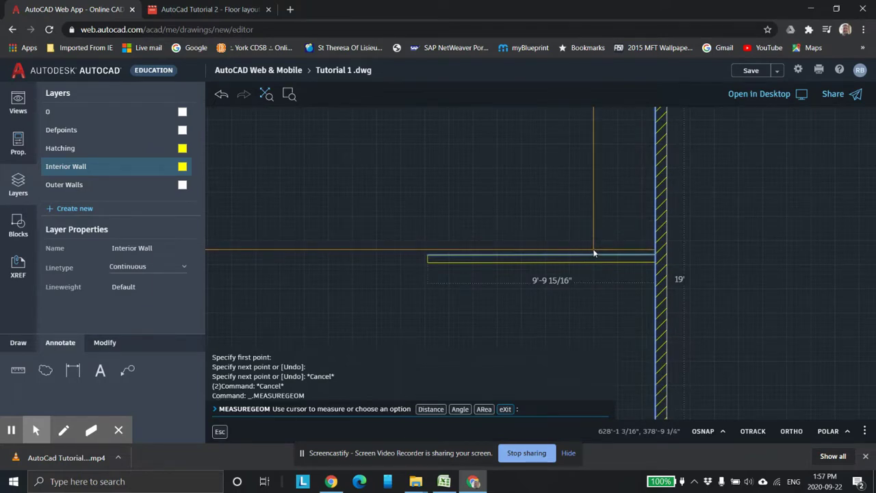
pyautogui.scroll(-4, 658, 260)
pyautogui.press('Escape')
pyautogui.press('Escape')
pyautogui.press('Escape')
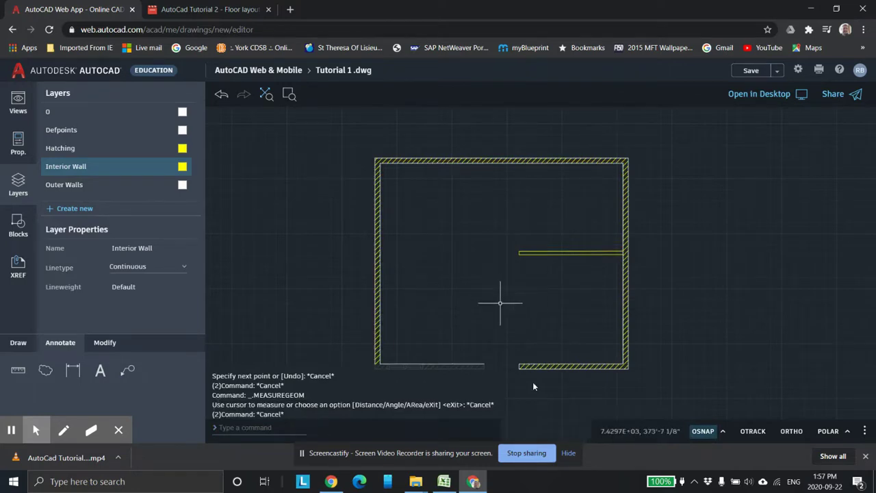
pyautogui.hotkey('alt', 'Tab')
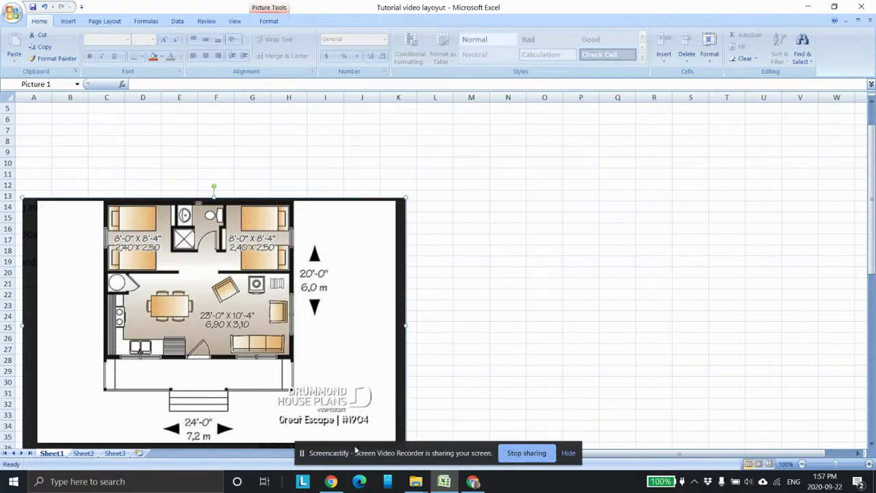
pyautogui.hotkey('alt', 'Tab')
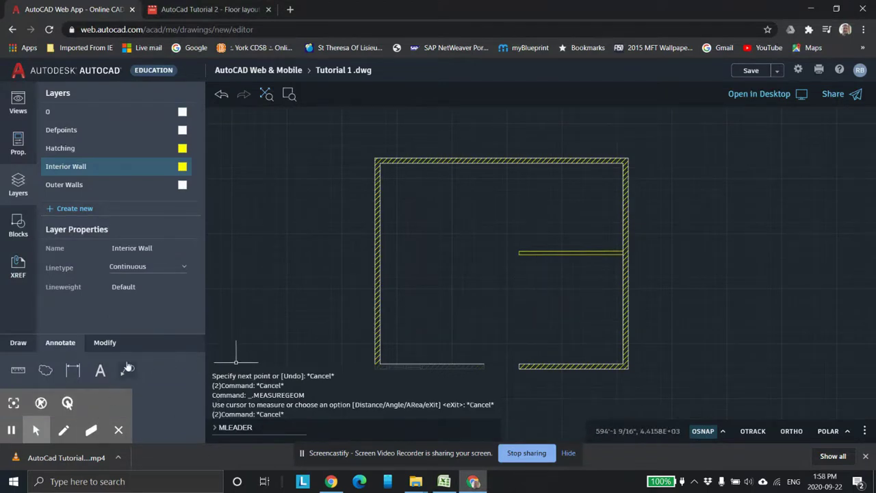
pyautogui.click(106, 344)
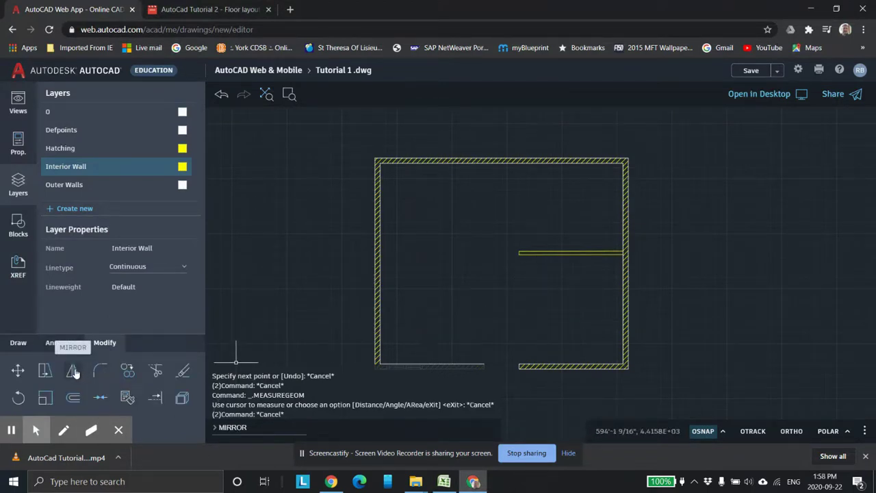
pyautogui.click(73, 370)
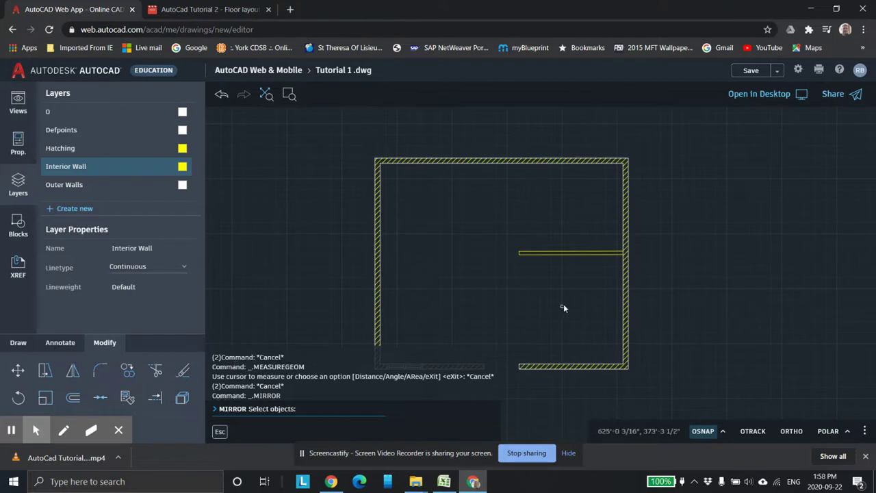
pyautogui.click(553, 253)
pyautogui.moveTo(550, 256); pyautogui.dragTo(540, 255)
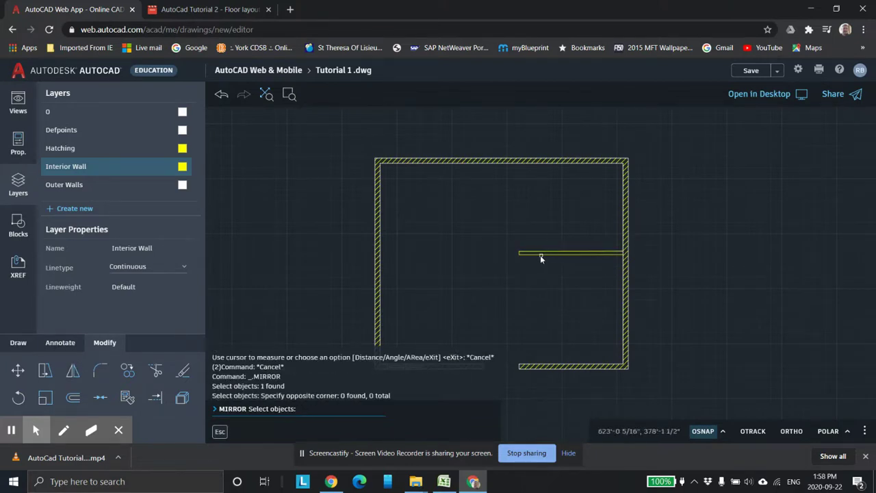
pyautogui.scroll(3, 538, 258)
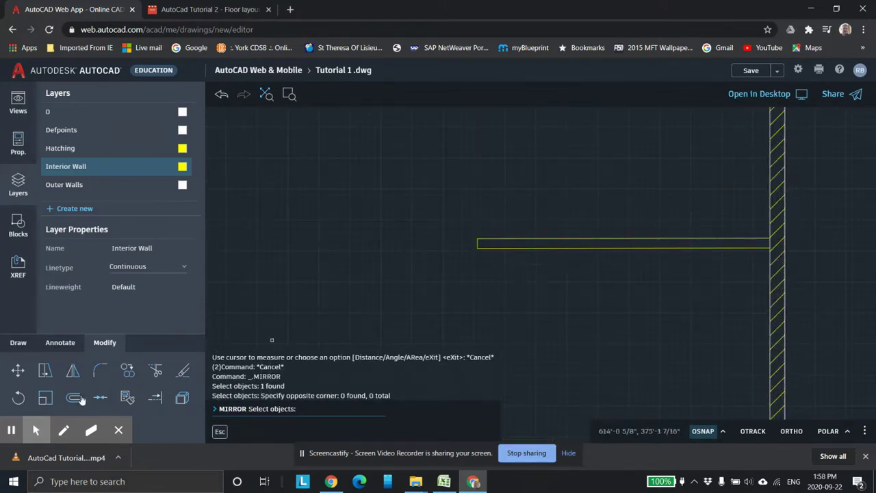
pyautogui.click(73, 372)
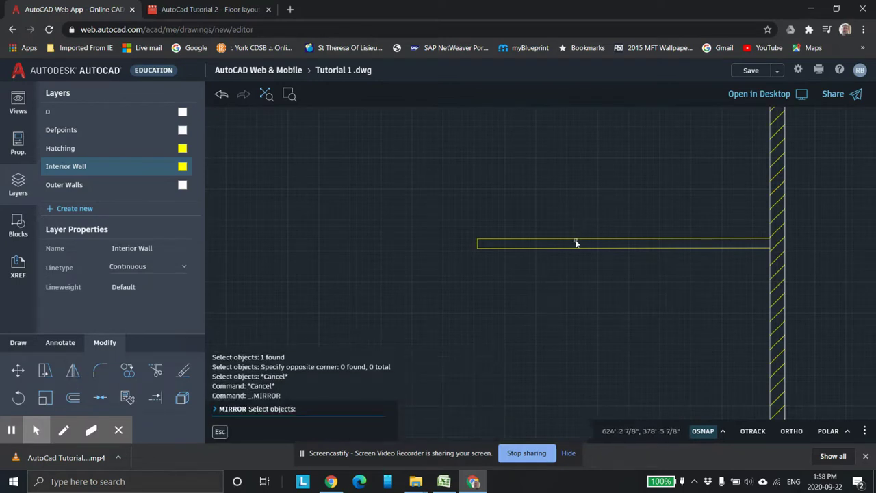
pyautogui.click(569, 240)
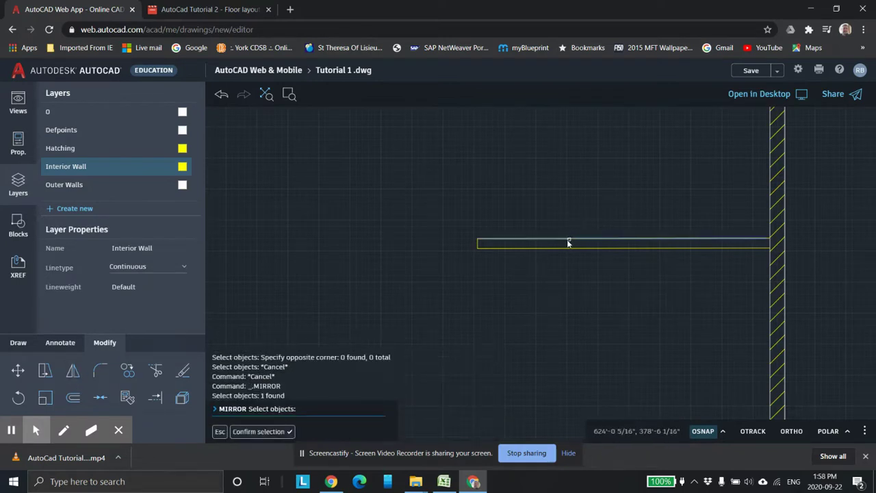
pyautogui.click(479, 247)
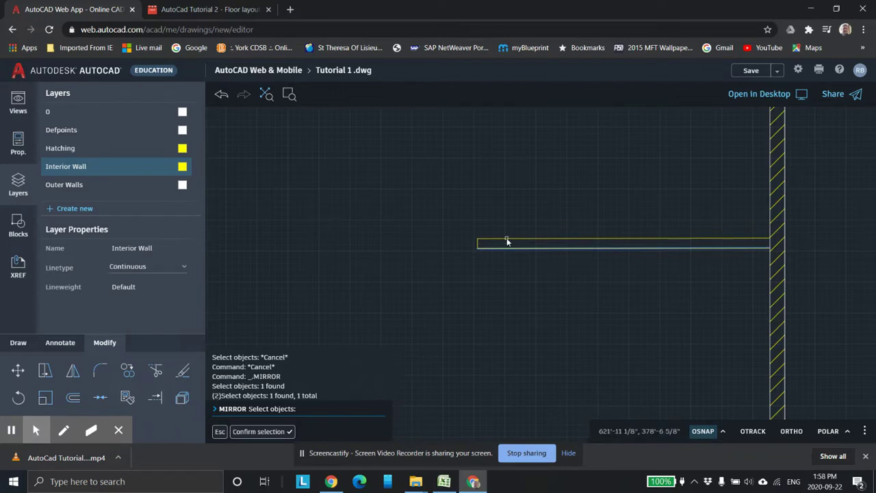
pyautogui.click(505, 239)
pyautogui.click(478, 245)
pyautogui.scroll(-3, 520, 247)
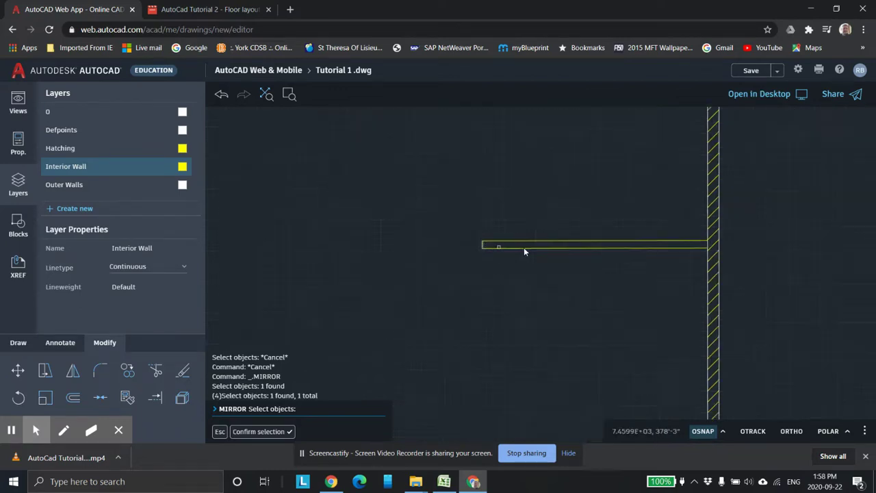
pyautogui.click(475, 202)
pyautogui.click(608, 281)
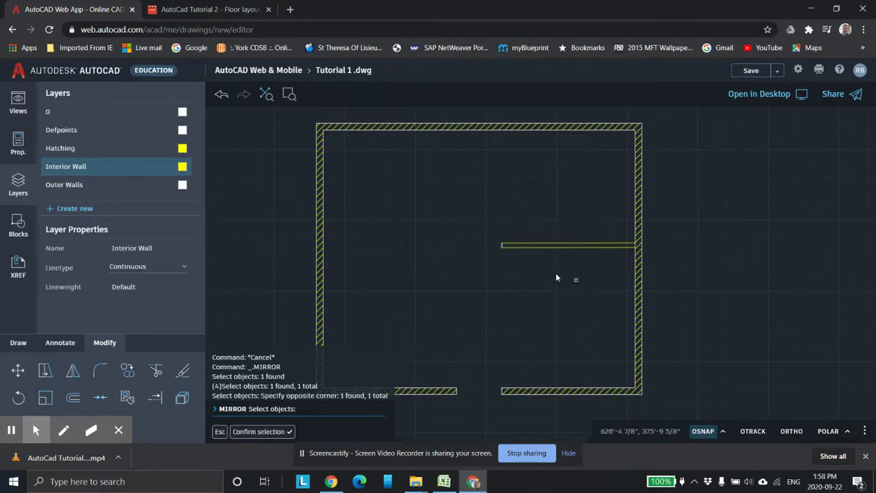
# Try to mirror the interior wall's short end line about a line starting at the midpoint of the back wall.
pyautogui.click(80, 375)
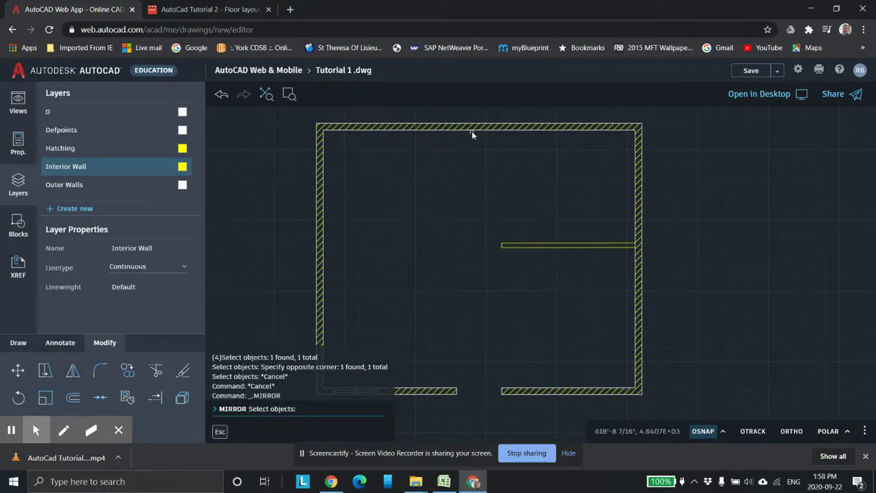
pyautogui.click(501, 244)
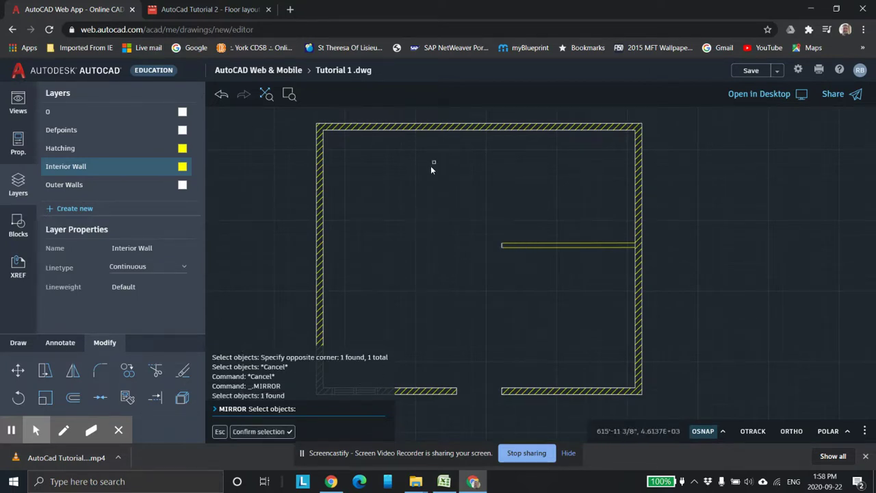
pyautogui.press('Return')
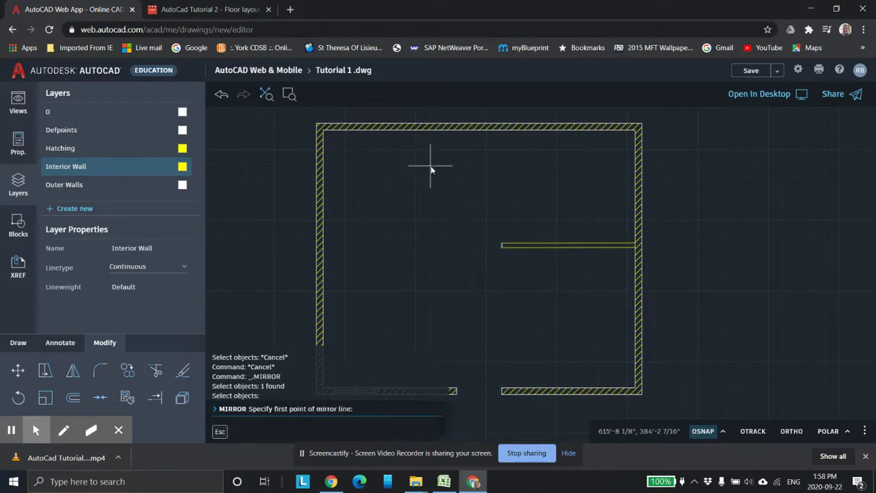
pyautogui.click(477, 128)
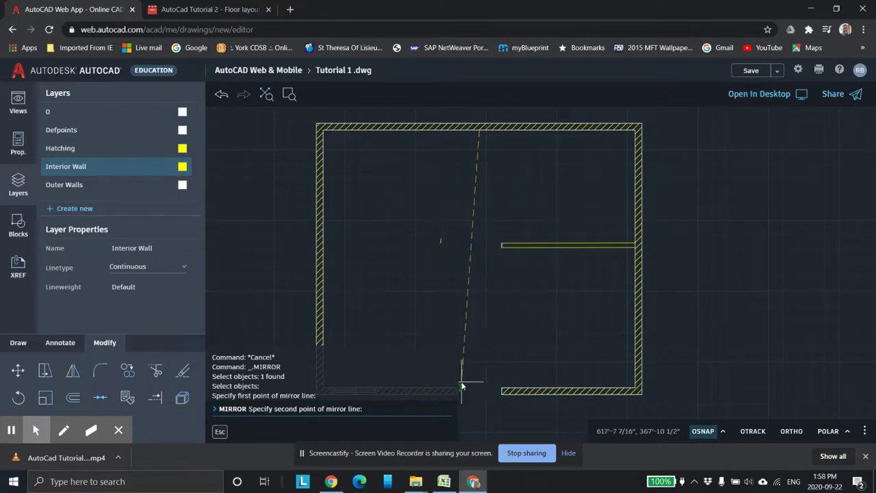
pyautogui.press('Escape')
pyautogui.scroll(-3, 456, 301)
pyautogui.moveTo(484, 260); pyautogui.dragTo(526, 255, button='middle')
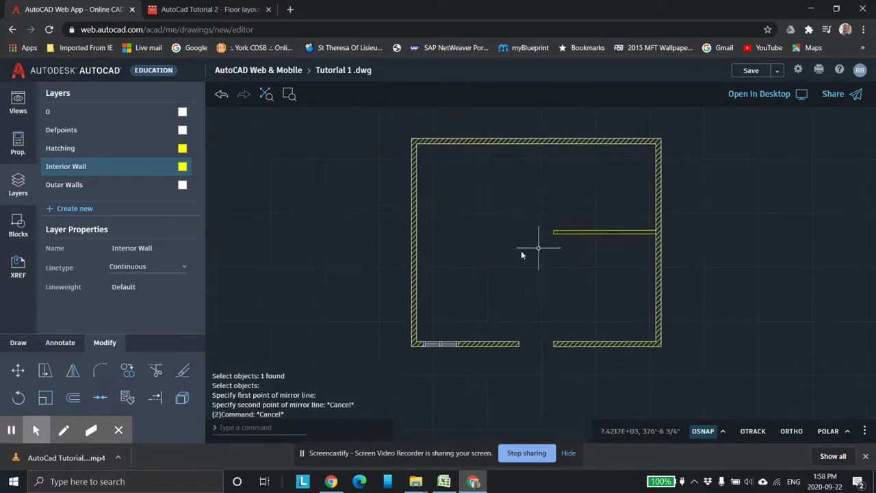
pyautogui.scroll(2, 516, 257)
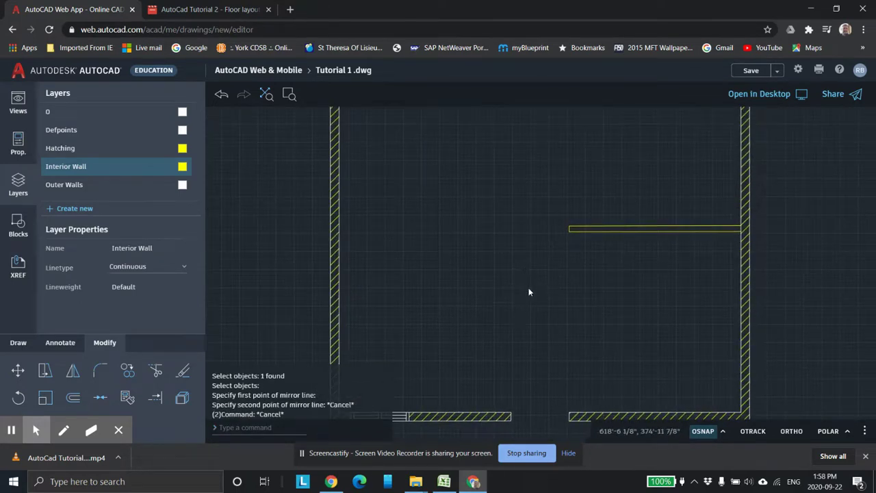
# Draw a vertical guide line from the front doorway's left edge up to the level of the right interior wall's lower line.
pyautogui.scroll(-1, 506, 287)
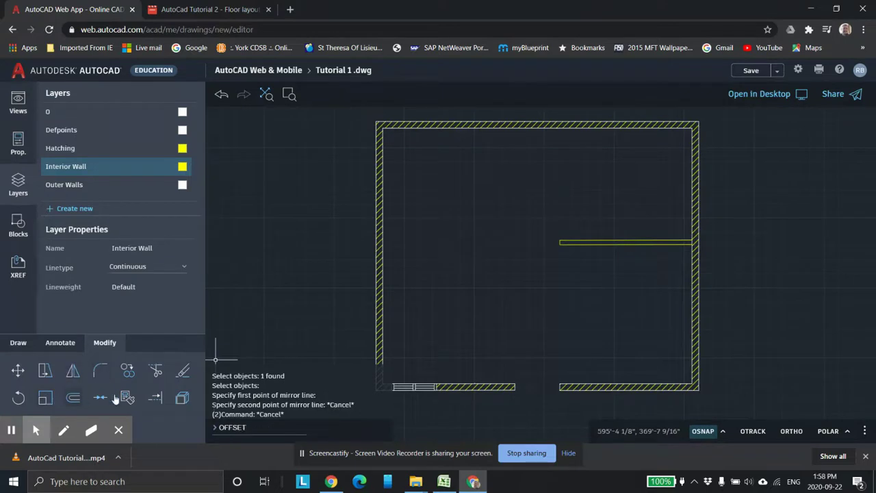
pyautogui.moveTo(387, 338); pyautogui.dragTo(387, 328, button='middle')
pyautogui.moveTo(68, 419)
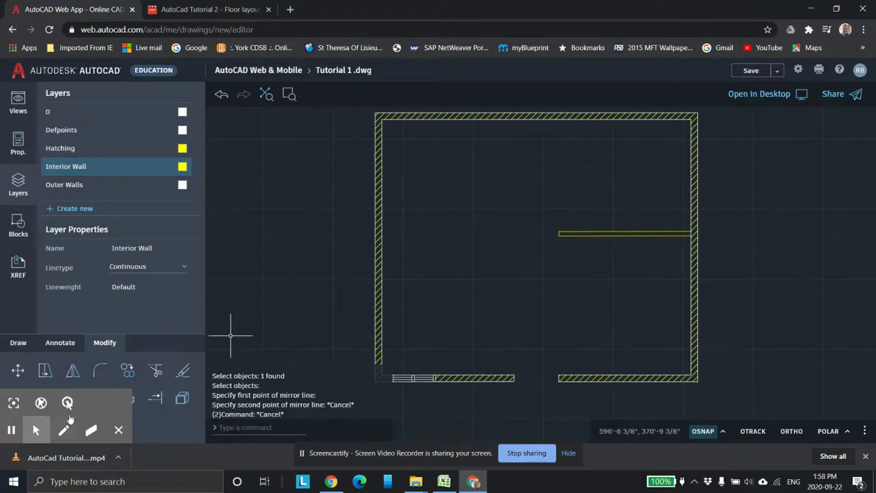
pyautogui.click(20, 343)
pyautogui.click(154, 370)
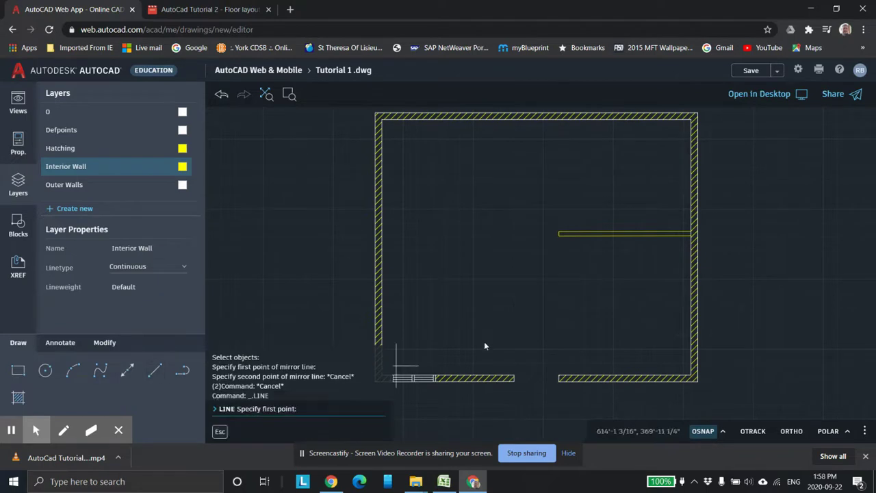
pyautogui.click(514, 378)
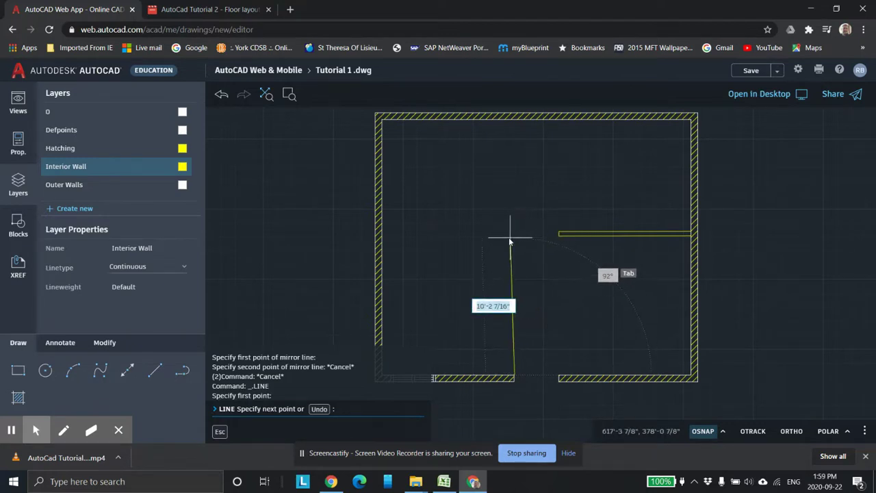
pyautogui.scroll(3, 513, 236)
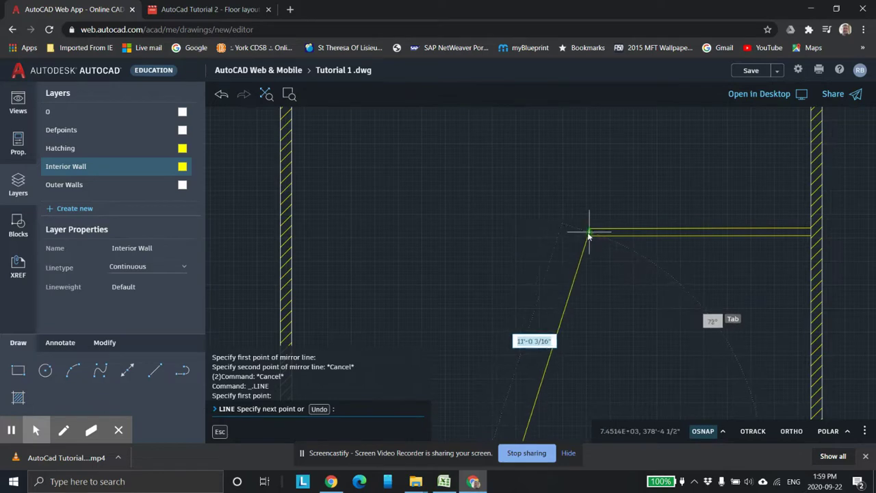
pyautogui.scroll(2, 587, 239)
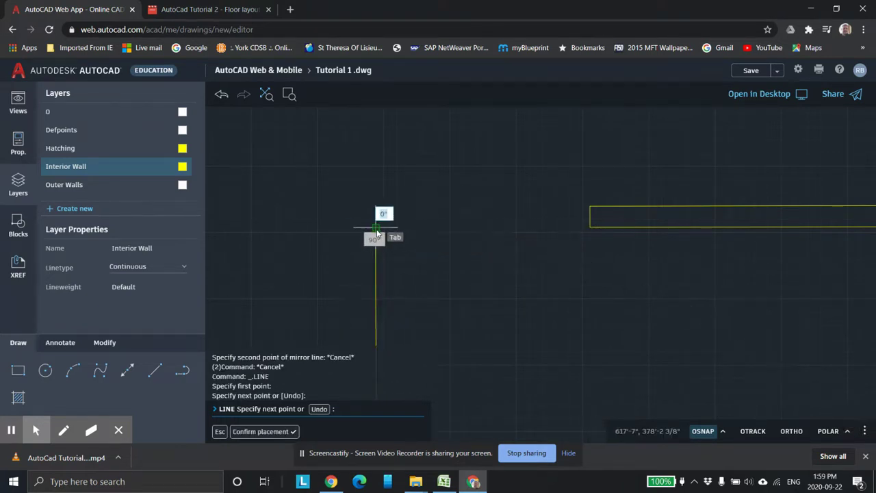
pyautogui.scroll(-2, 382, 228)
pyautogui.press('Escape')
pyautogui.moveTo(421, 224); pyautogui.dragTo(581, 182, button='middle')
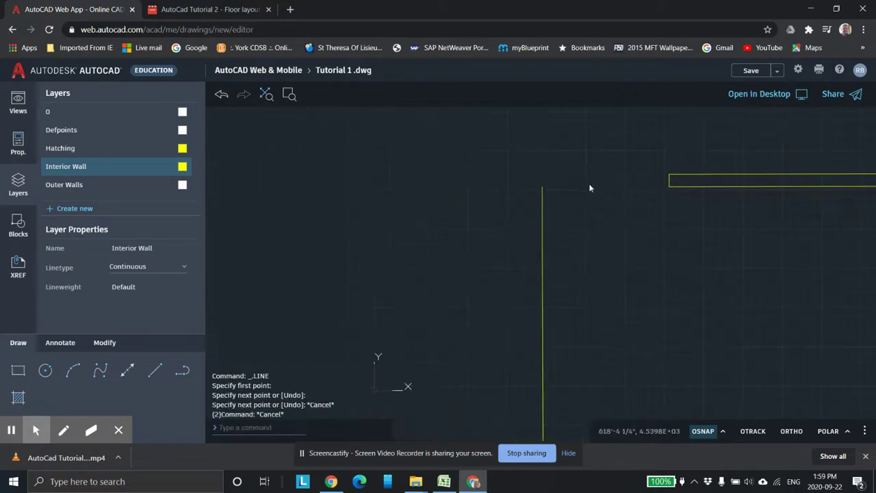
pyautogui.scroll(-3, 575, 287)
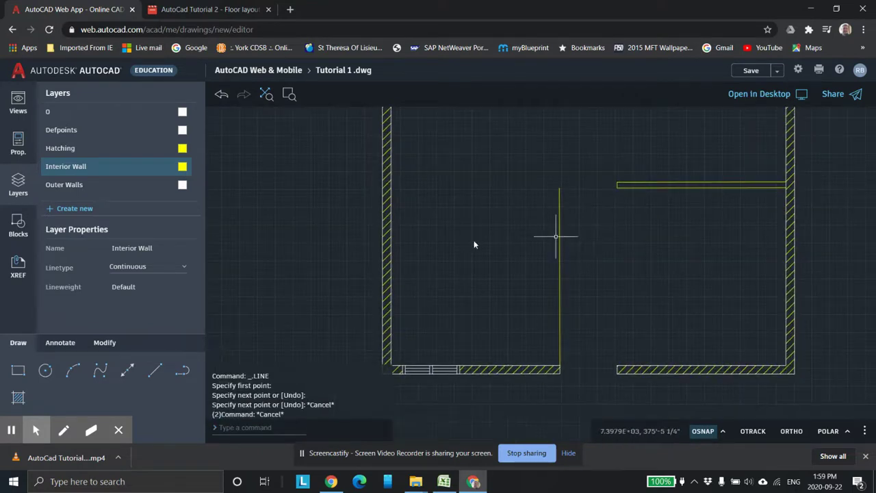
# Draw a horizontal line from the guide line's upper end leftward past the left exterior wall.
pyautogui.click(155, 370)
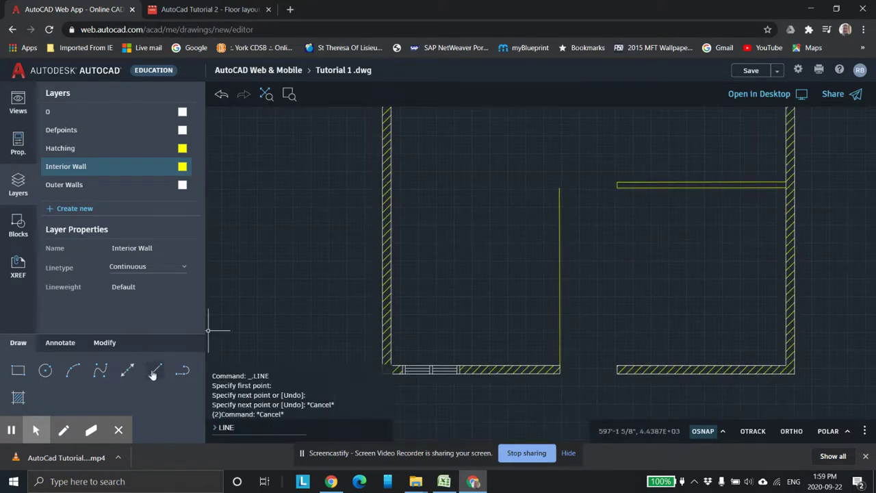
pyautogui.click(559, 189)
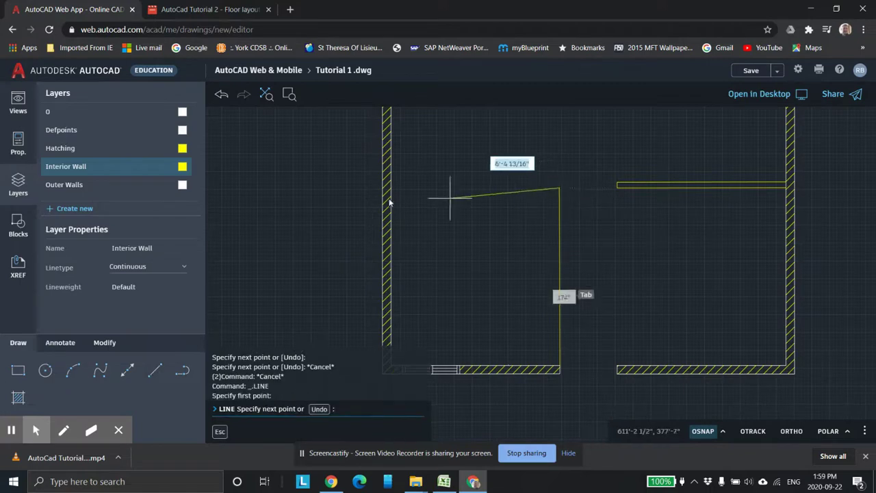
pyautogui.click(328, 190)
pyautogui.press('Escape')
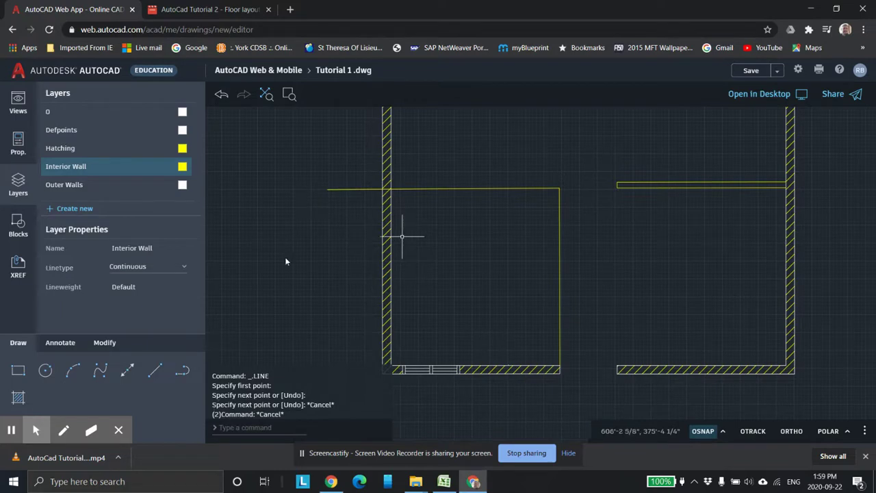
# Offset the new horizontal line 4" toward the back wall to form the left interior wall.
pyautogui.click(106, 344)
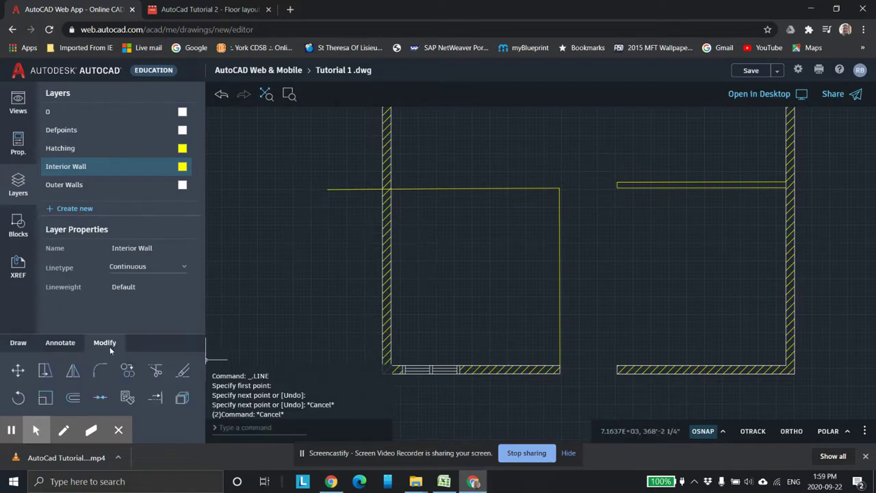
pyautogui.click(75, 400)
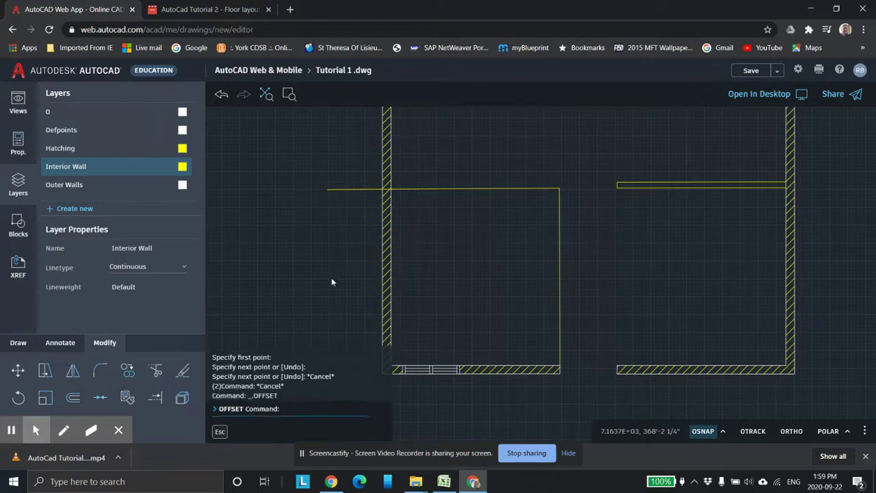
pyautogui.click(466, 189)
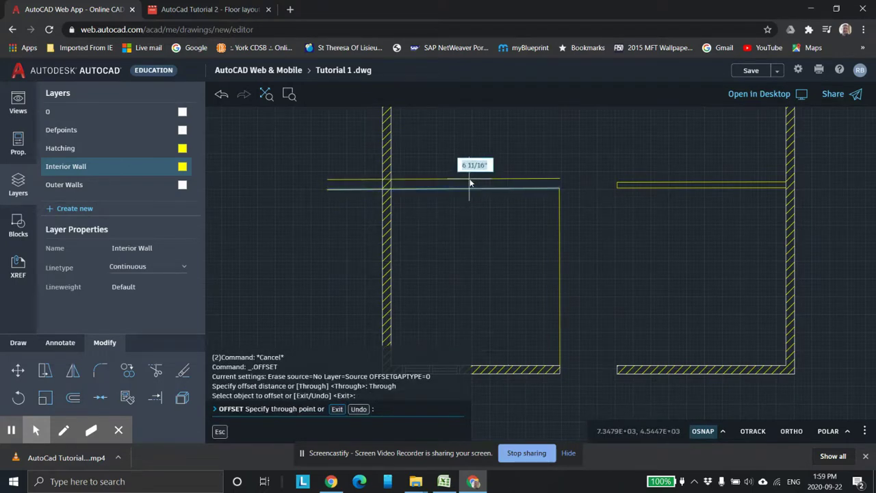
pyautogui.write('4')
pyautogui.press('Return')
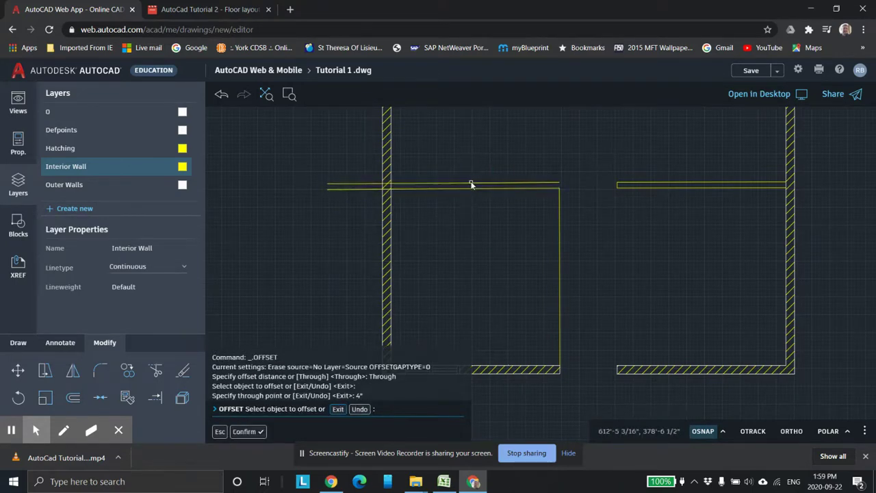
pyautogui.press('Escape')
# Delete the vertical guide line between the doorway edge and the left interior wall.
pyautogui.scroll(4, 545, 205)
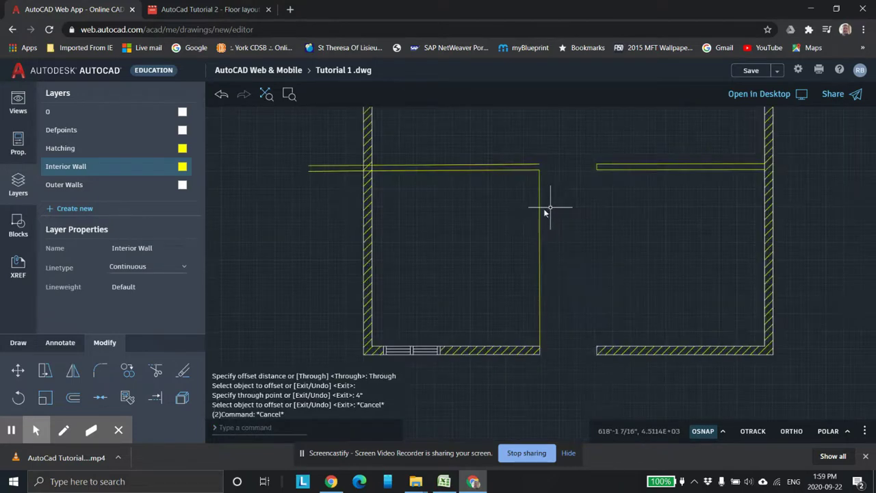
pyautogui.click(535, 229)
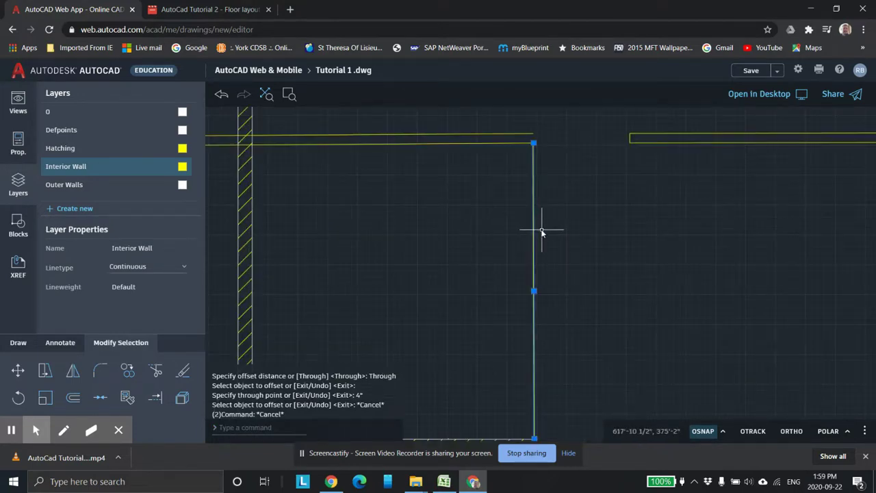
pyautogui.press('Delete')
pyautogui.scroll(-1, 502, 230)
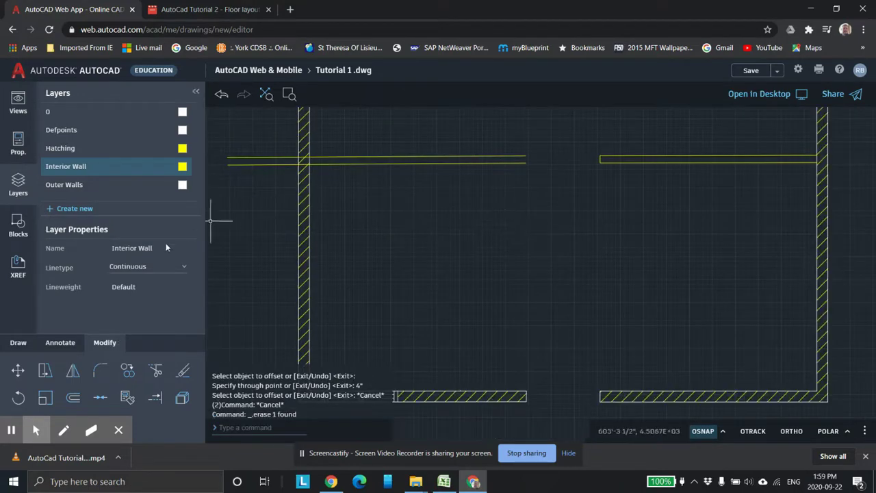
# Close the right end of the left interior wall with a short line joining its two parallel lines.
pyautogui.click(17, 342)
pyautogui.click(155, 370)
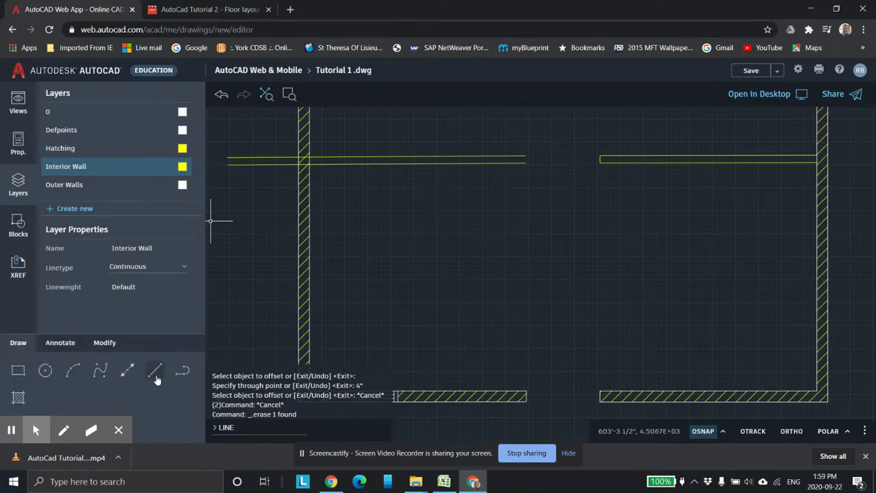
pyautogui.click(525, 162)
pyautogui.press('Escape')
pyautogui.scroll(-1, 495, 227)
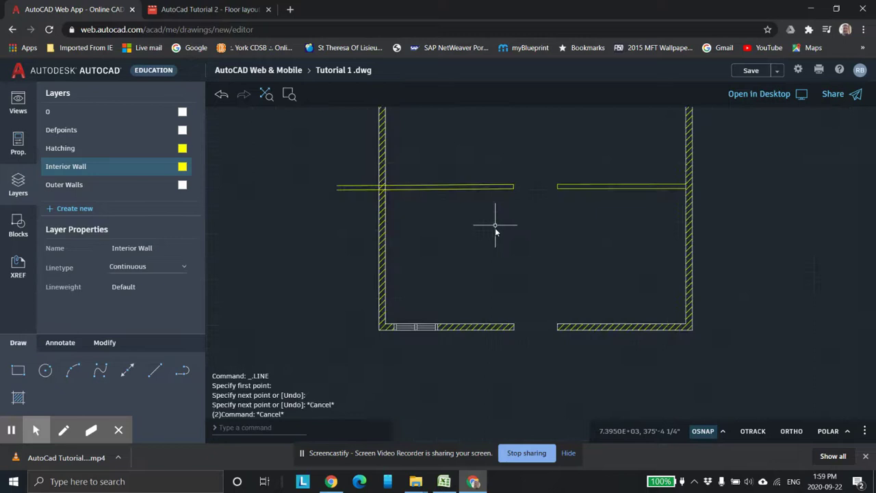
# Trim the two interior wall lines where they cross the thickness of the left exterior wall.
pyautogui.click(104, 342)
pyautogui.click(156, 369)
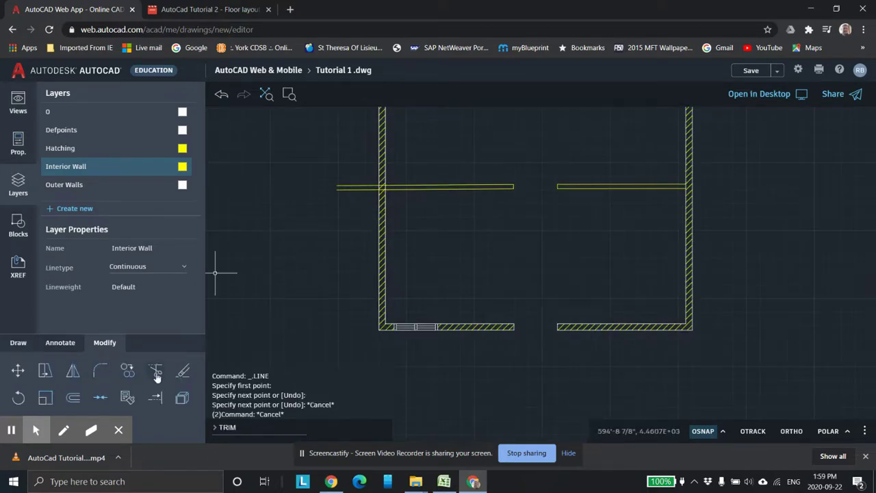
pyautogui.scroll(5, 395, 205)
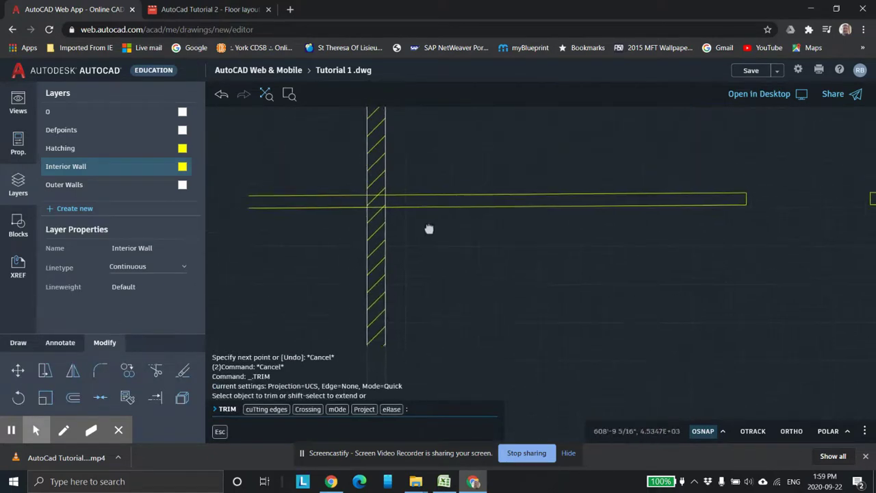
pyautogui.scroll(2, 420, 229)
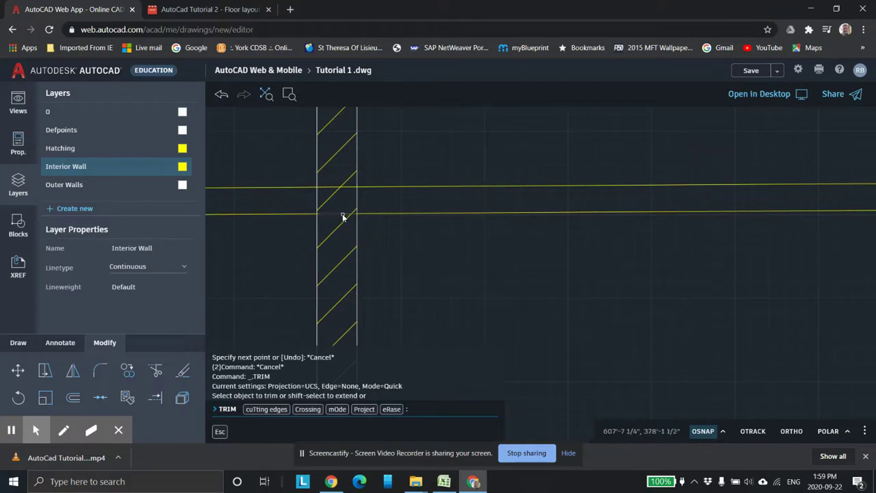
pyautogui.click(343, 214)
pyautogui.click(347, 190)
pyautogui.press('Escape')
pyautogui.press('Escape')
pyautogui.scroll(-8, 308, 214)
pyautogui.moveTo(479, 221); pyautogui.dragTo(571, 221, button='middle')
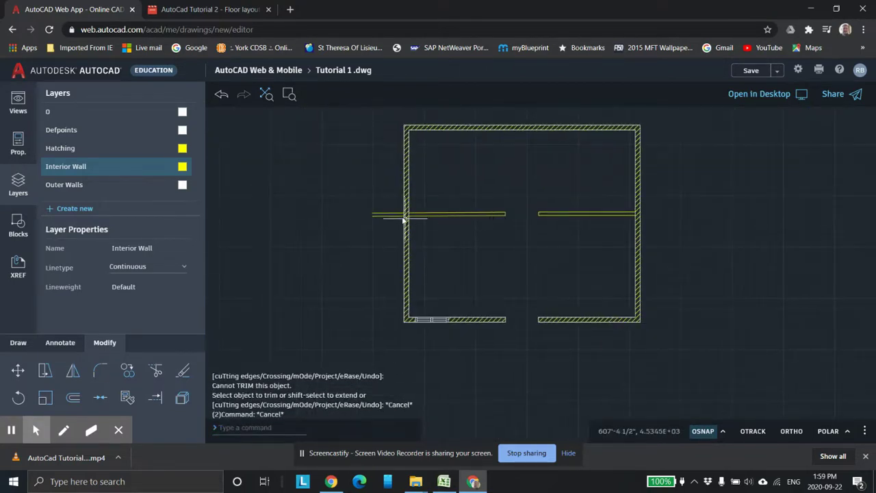
# Delete the two leftover line pieces outside the left exterior wall.
pyautogui.scroll(2, 404, 216)
pyautogui.click(383, 214)
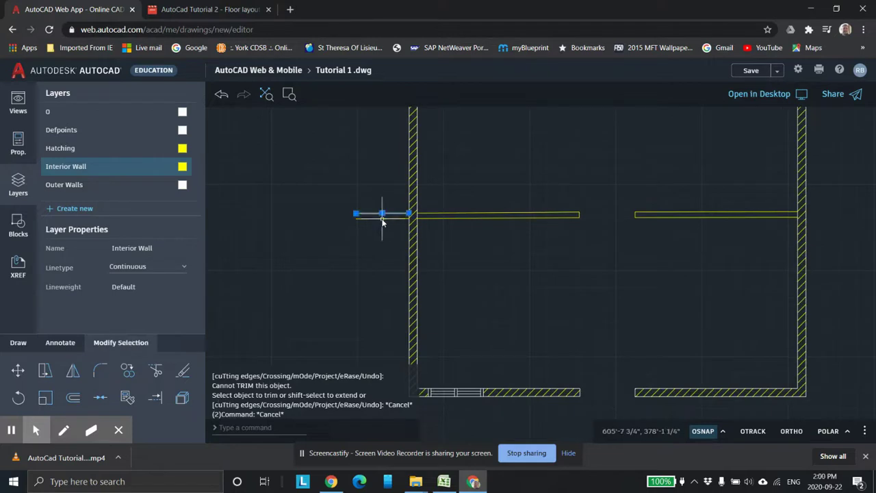
pyautogui.press('Delete')
pyautogui.click(375, 218)
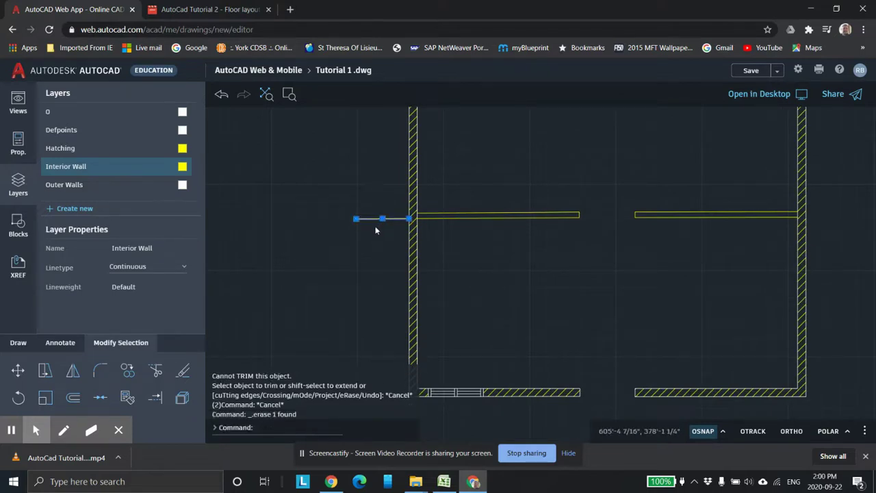
pyautogui.press('Delete')
pyautogui.scroll(-4, 377, 230)
pyautogui.scroll(1, 598, 268)
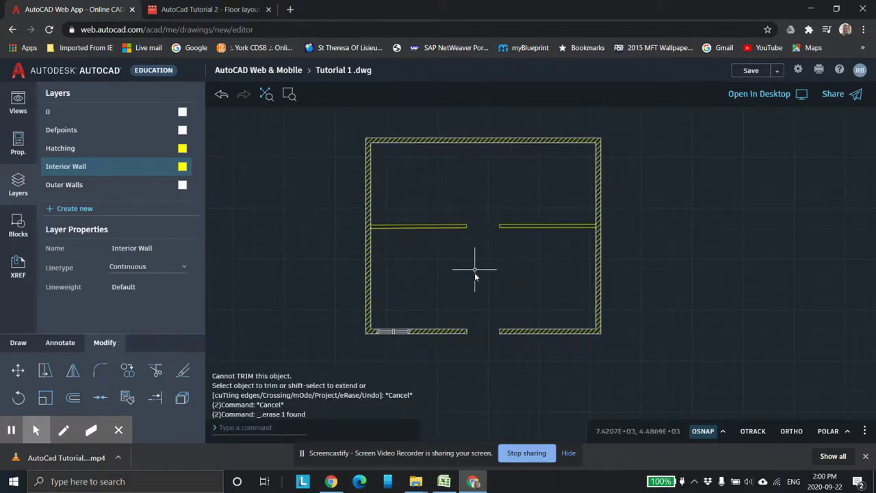
# Compare the drawn interior walls with the bedroom and bathroom layout in the reference floor plan in Excel.
pyautogui.click(444, 481)
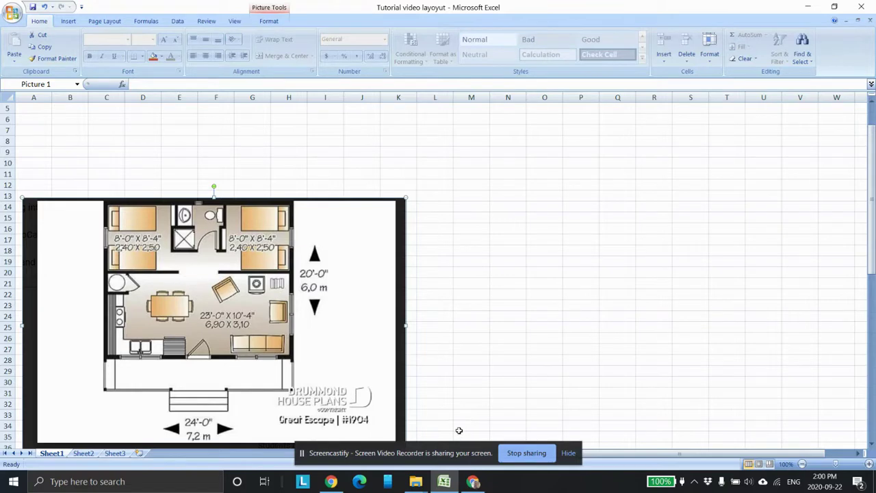
pyautogui.click(473, 483)
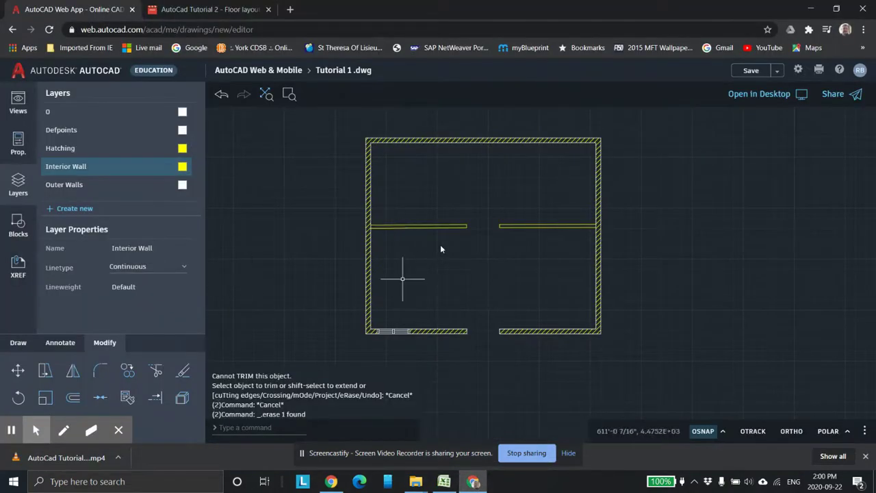
pyautogui.scroll(2, 440, 244)
pyautogui.moveTo(514, 254)
pyautogui.mouseDown(button='middle')
pyautogui.moveTo(485, 280)
pyautogui.moveTo(487, 306)
pyautogui.mouseUp(button='middle')
pyautogui.scroll(2, 511, 264)
pyautogui.scroll(-3, 487, 305)
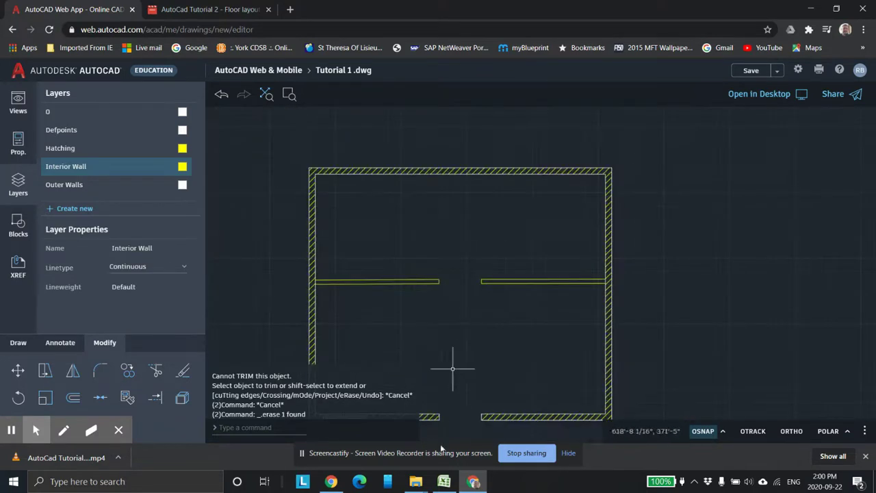
pyautogui.click(445, 482)
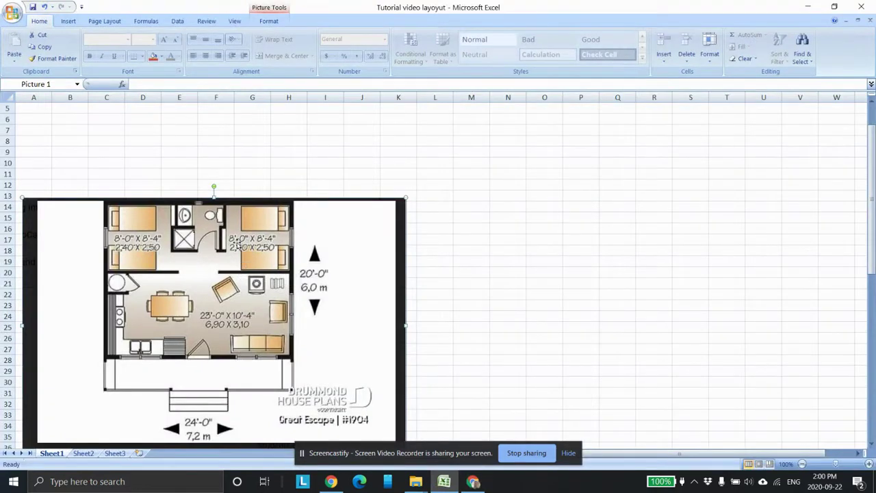
pyautogui.click(472, 482)
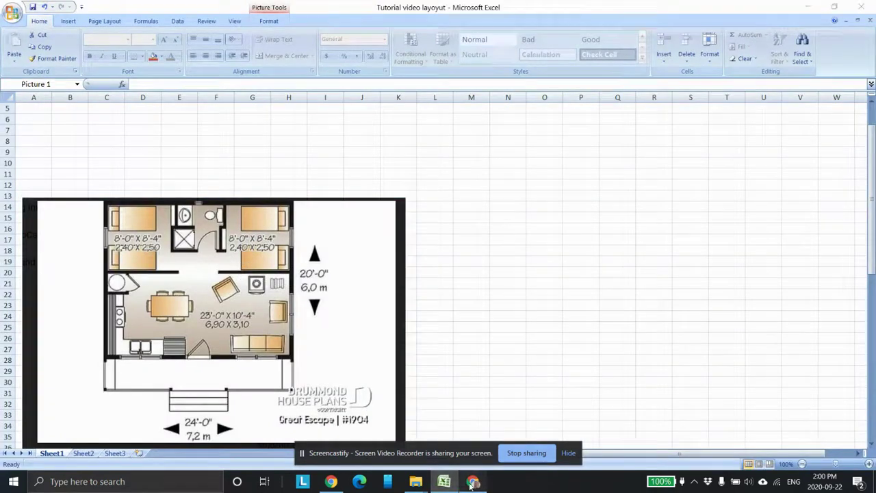
pyautogui.scroll(-2, 404, 280)
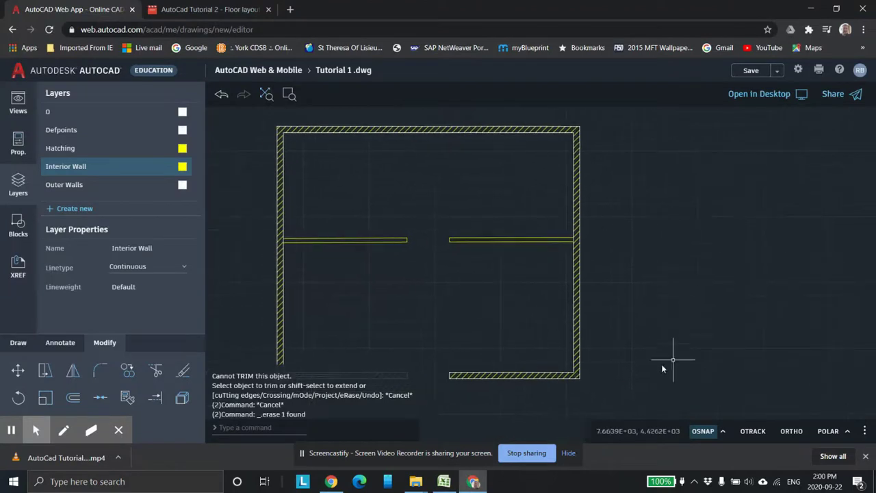
pyautogui.moveTo(505, 283); pyautogui.dragTo(548, 297, button='middle')
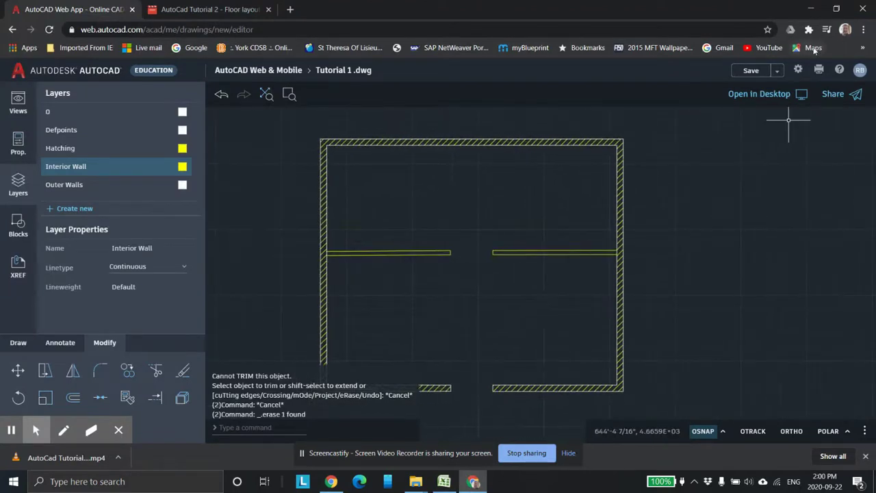
pyautogui.click(808, 30)
pyautogui.click(699, 112)
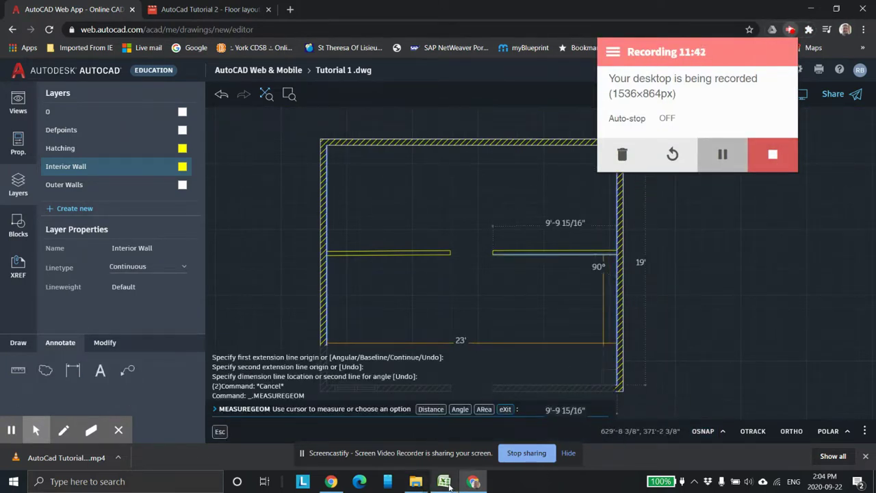
# Switch to the Tutorial video layoyut workbook in Excel and enter 8 in cell M16 beside the reference floor plan.
pyautogui.rightClick(473, 481)
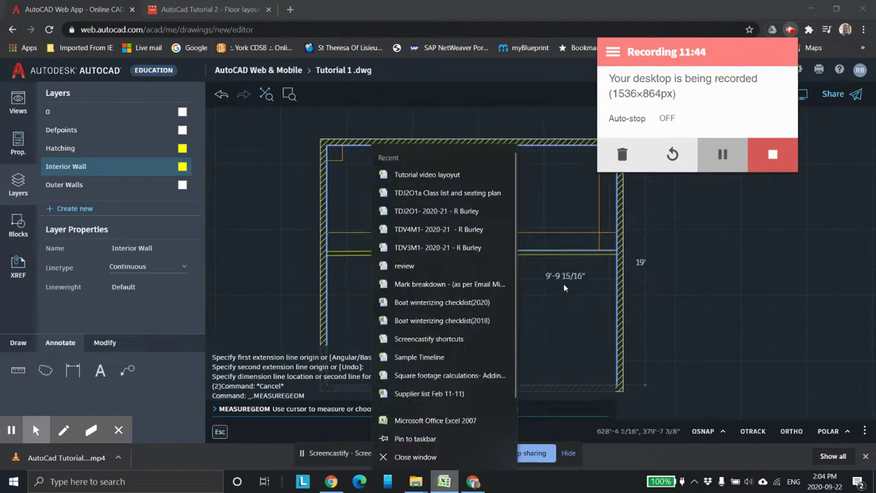
pyautogui.click(566, 308)
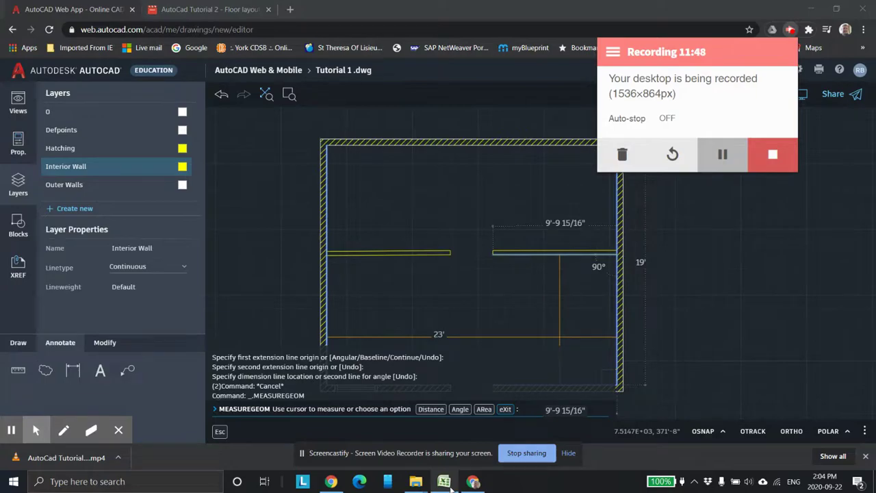
pyautogui.moveTo(446, 482)
pyautogui.click(474, 449)
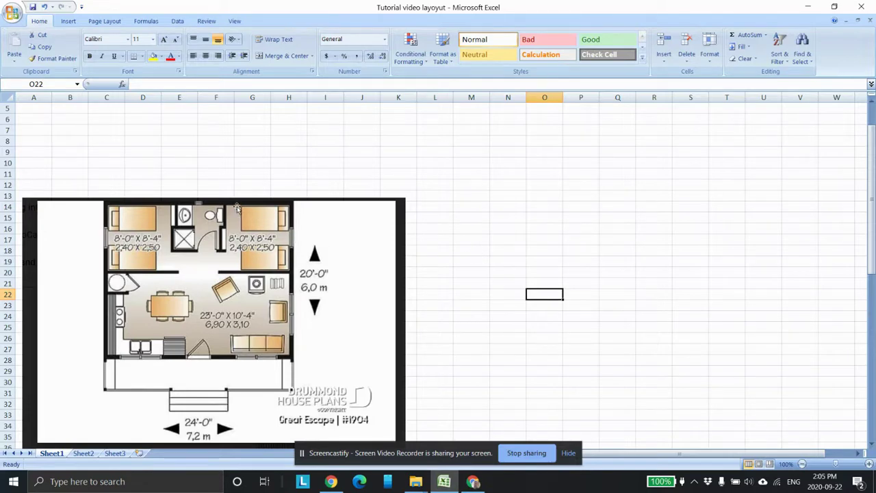
pyautogui.click(477, 230)
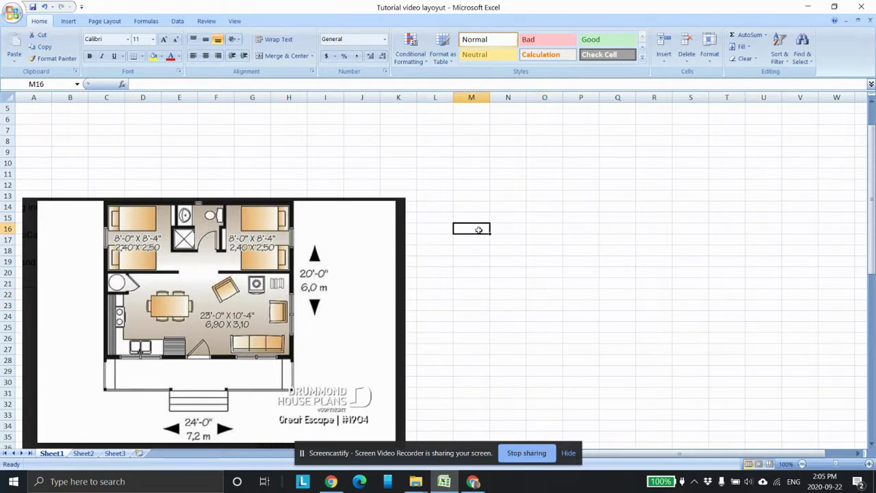
pyautogui.write('8')
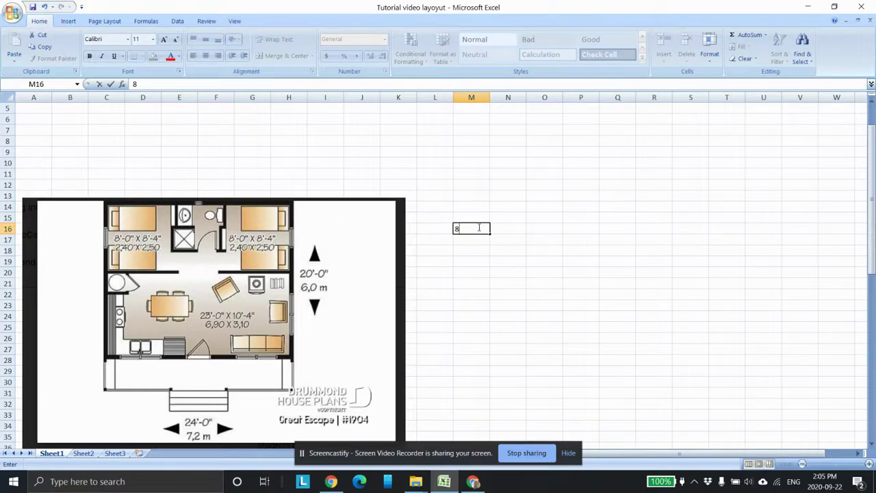
# Enter the label Dwg in cell N16, next to the value 8.
pyautogui.click(518, 228)
pyautogui.write('De')
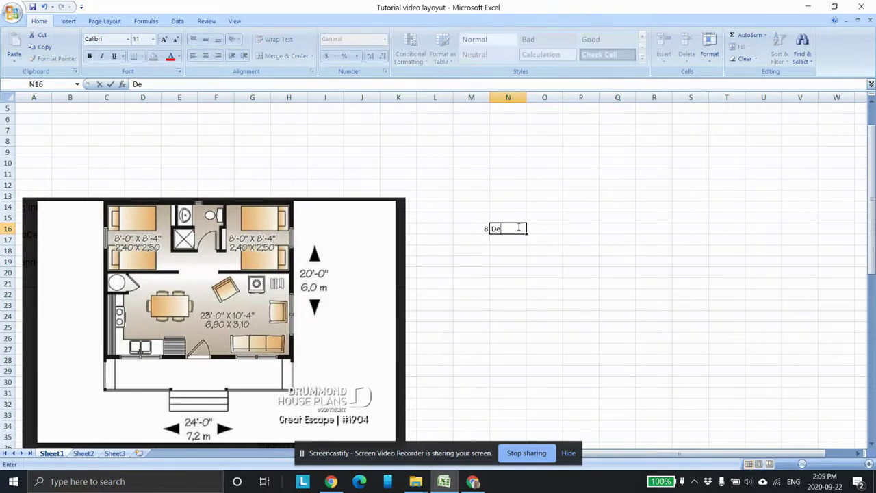
pyautogui.write('wd')
pyautogui.click(528, 260)
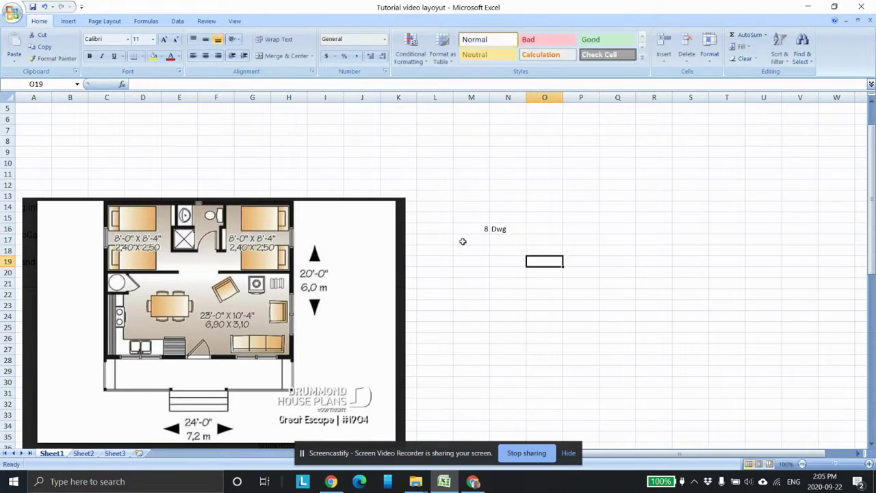
# Replace the label in cell N16 with Act.
pyautogui.click(498, 229)
pyautogui.write('Act')
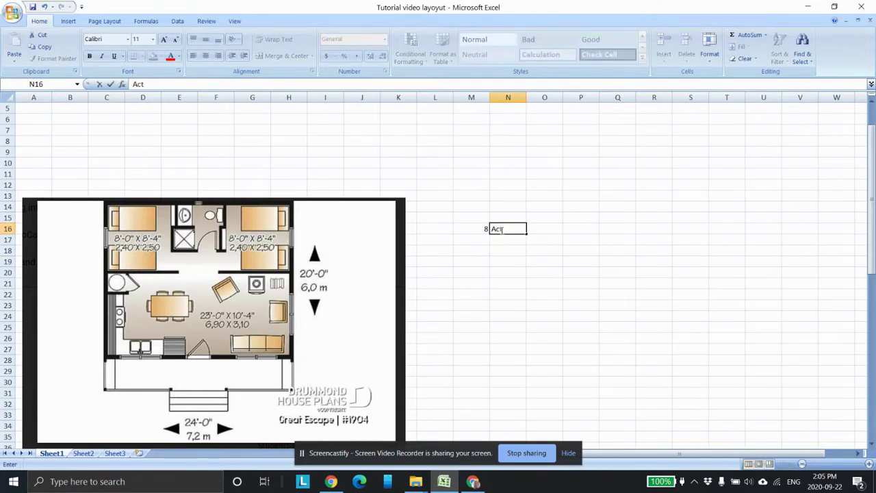
pyautogui.click(486, 238)
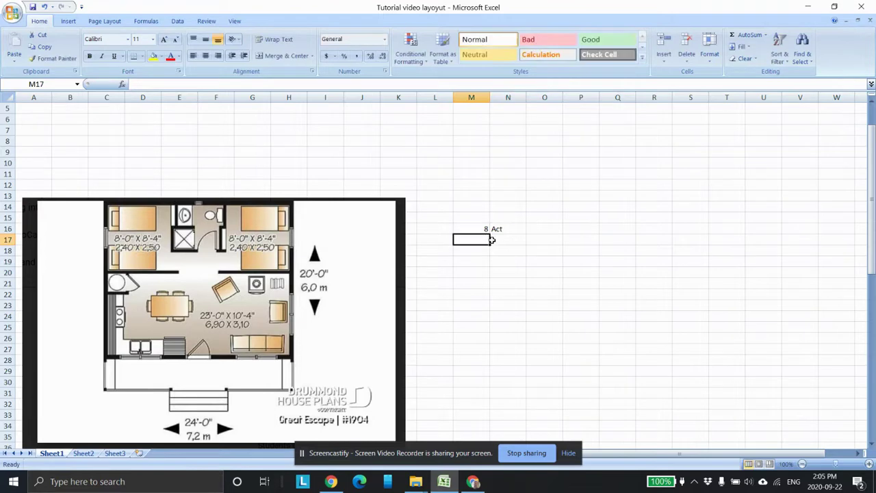